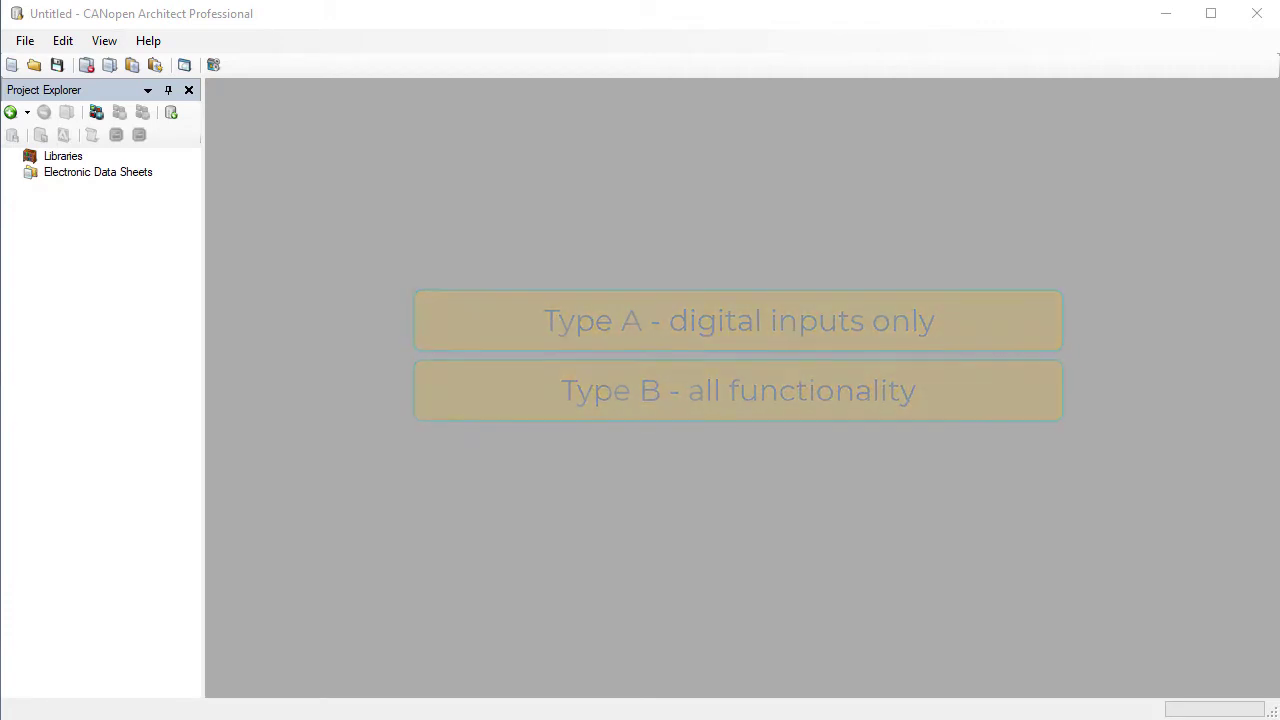
# Add a new electronic data sheet to the project and open it for editing
pyautogui.click(10, 112)
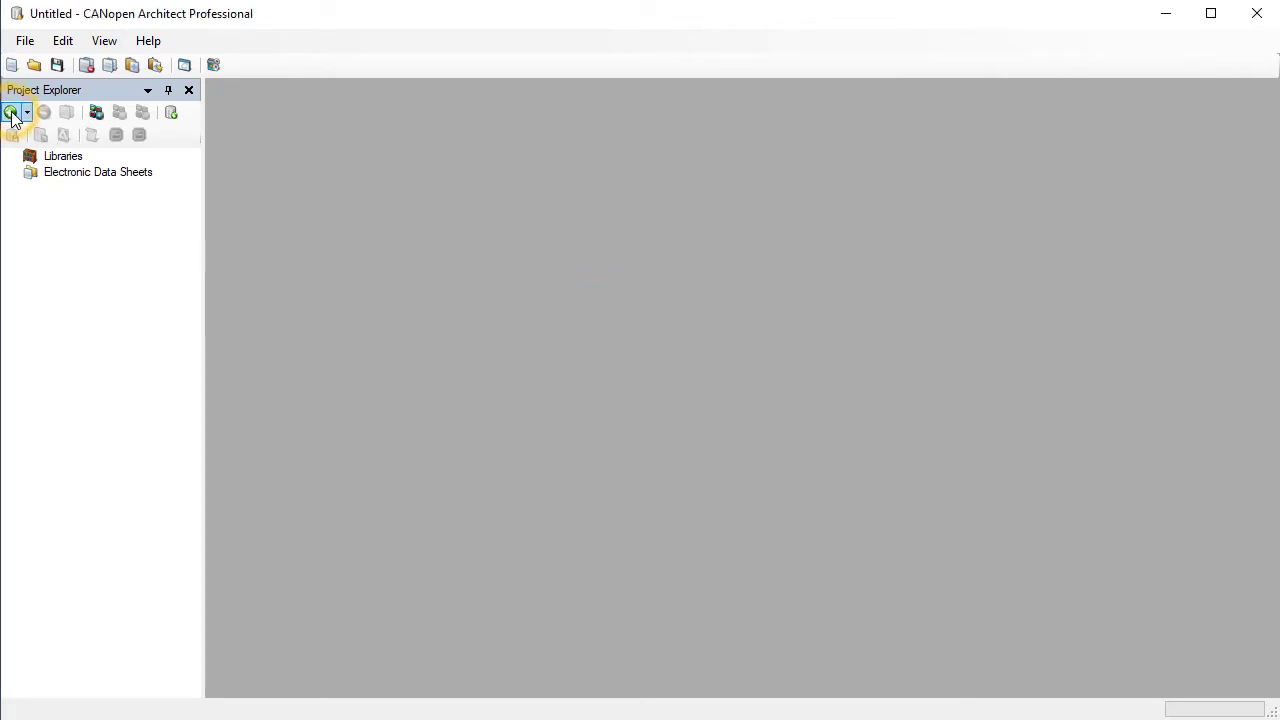
pyautogui.click(128, 214)
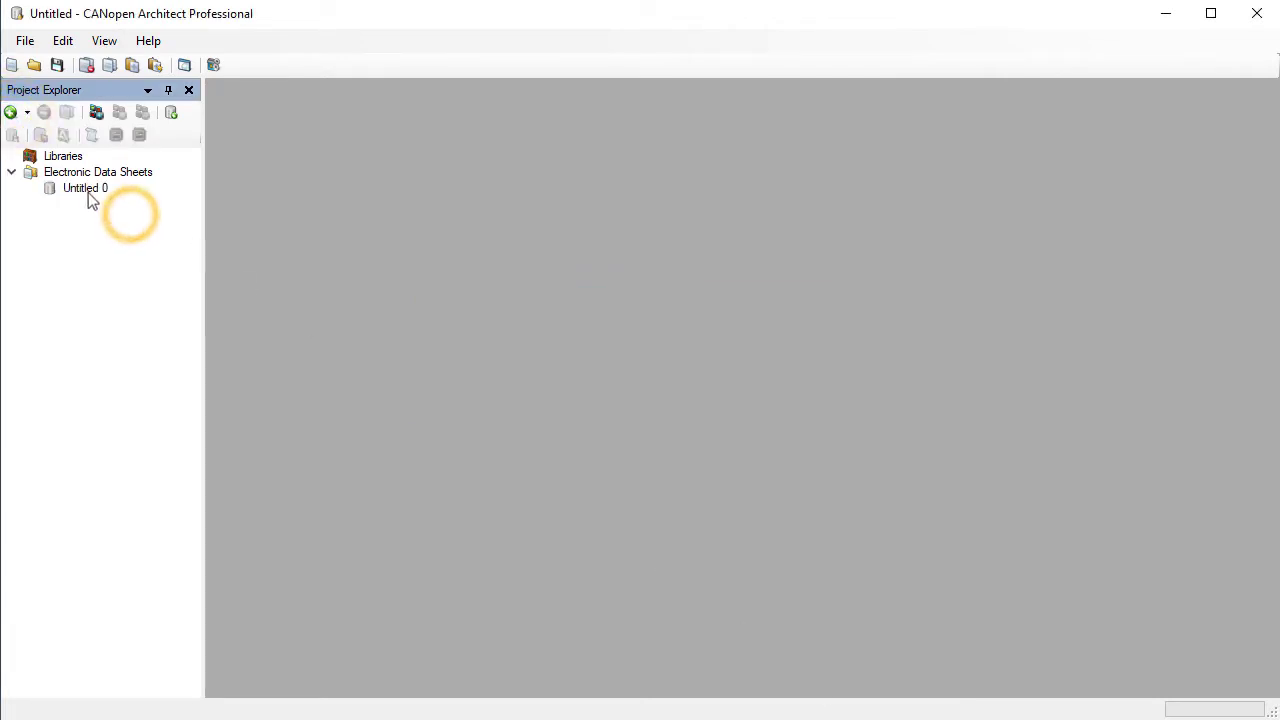
pyautogui.doubleClick(88, 190)
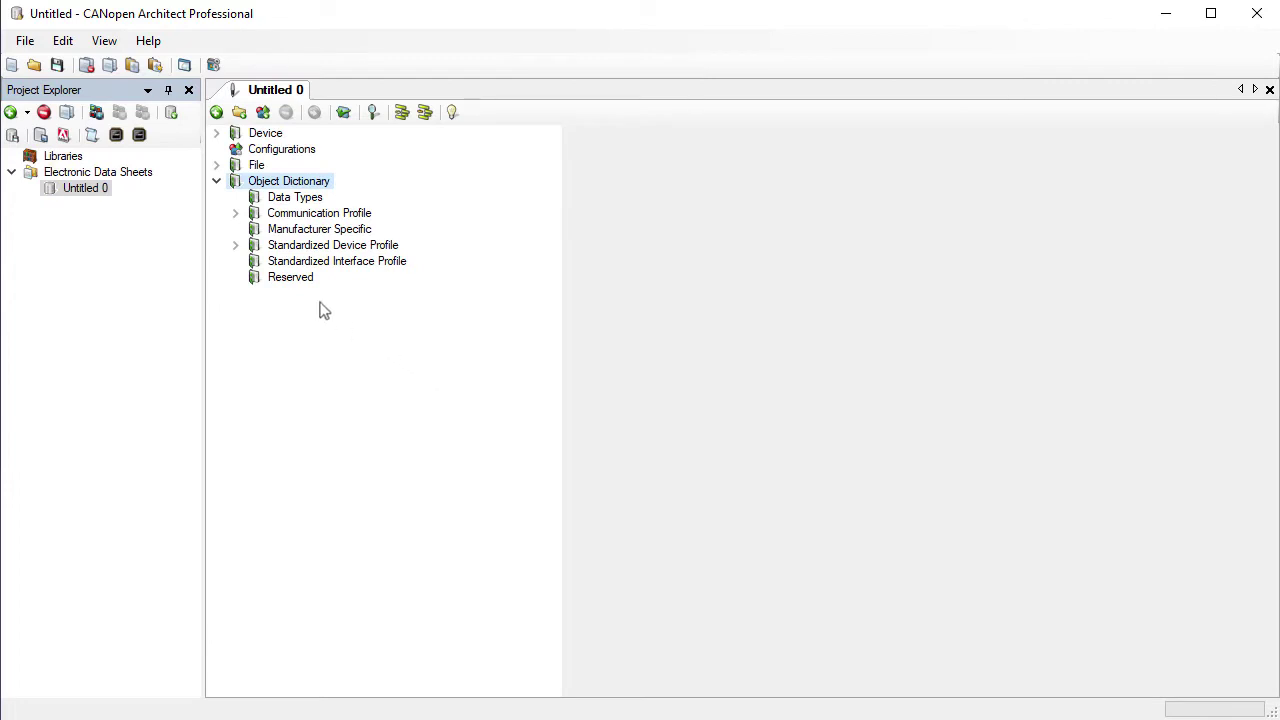
# Create a group named Digital Inputs under Standardized Device Profile and move entry 0x6000 Read State 8 Input Lines into it
pyautogui.click(236, 246)
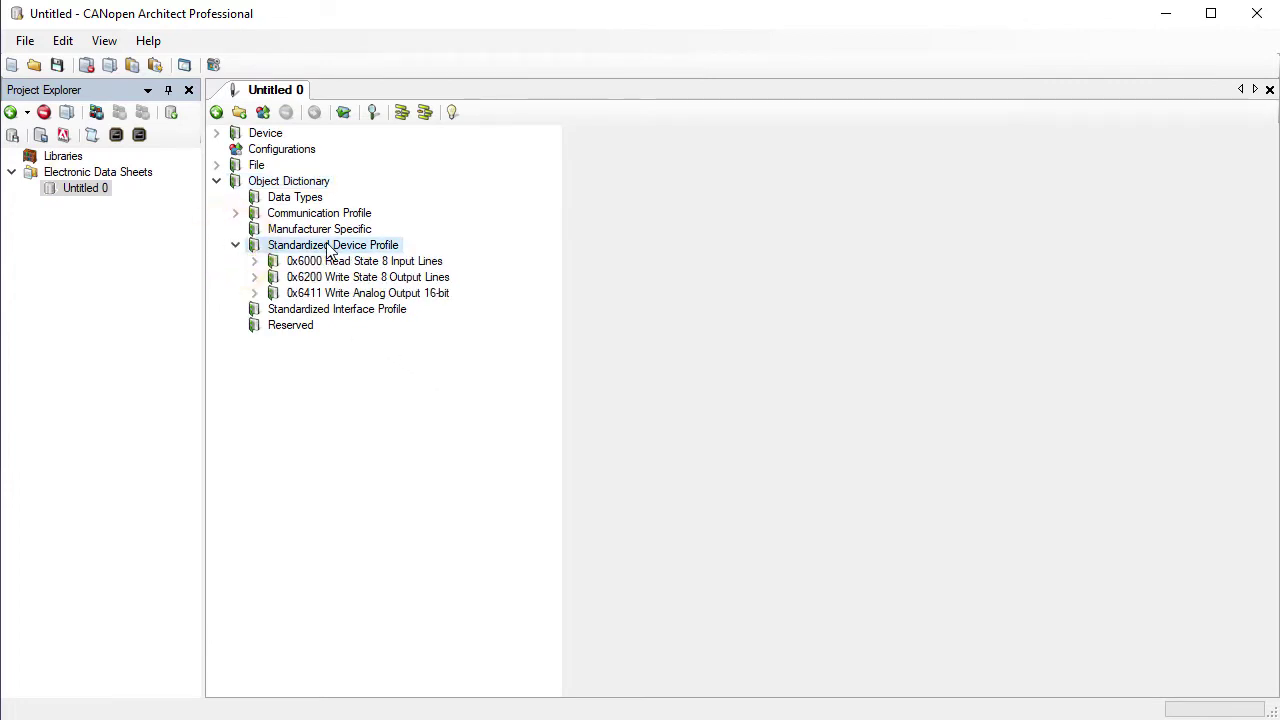
pyautogui.click(403, 305)
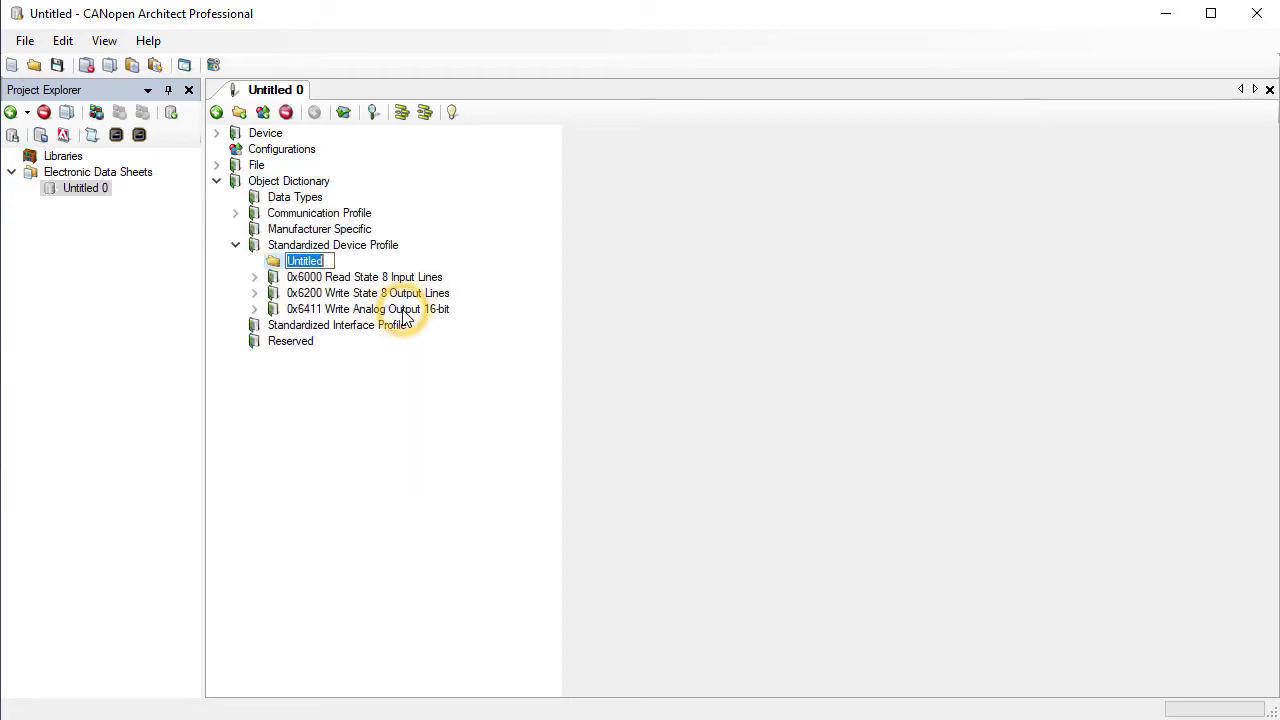
pyautogui.write('Digital')
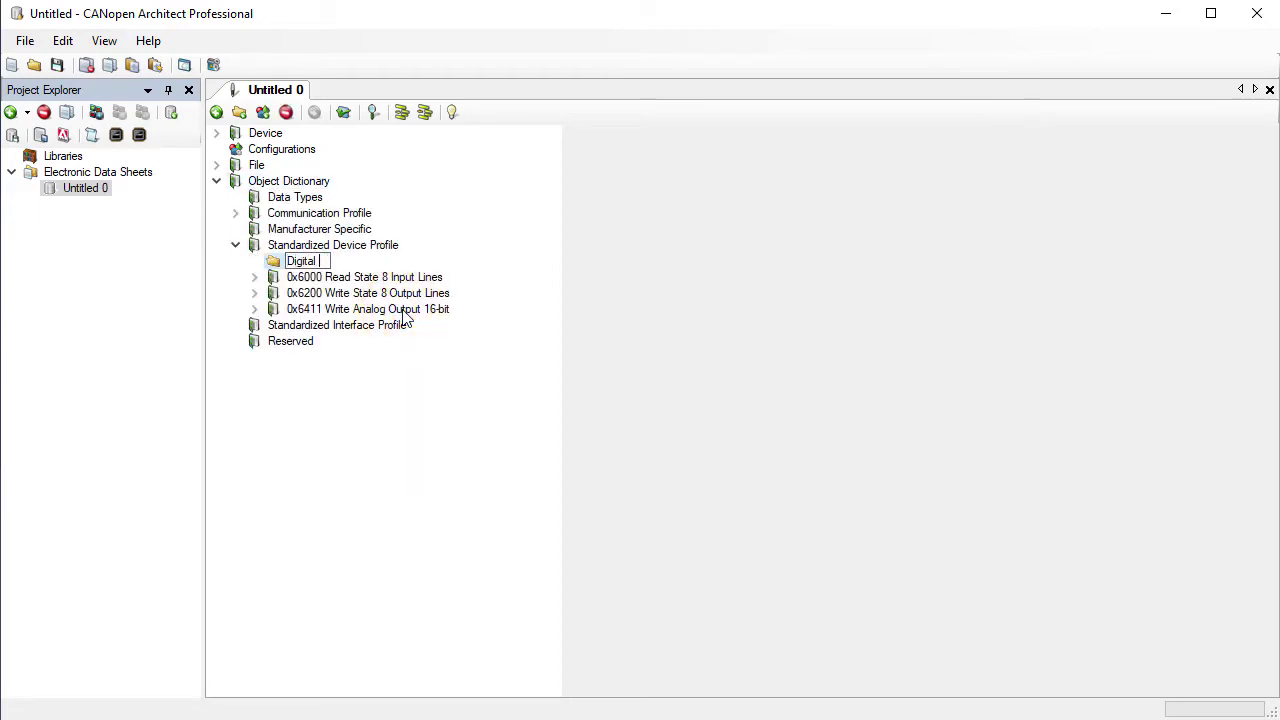
pyautogui.write(' Inputs')
pyautogui.press('Return')
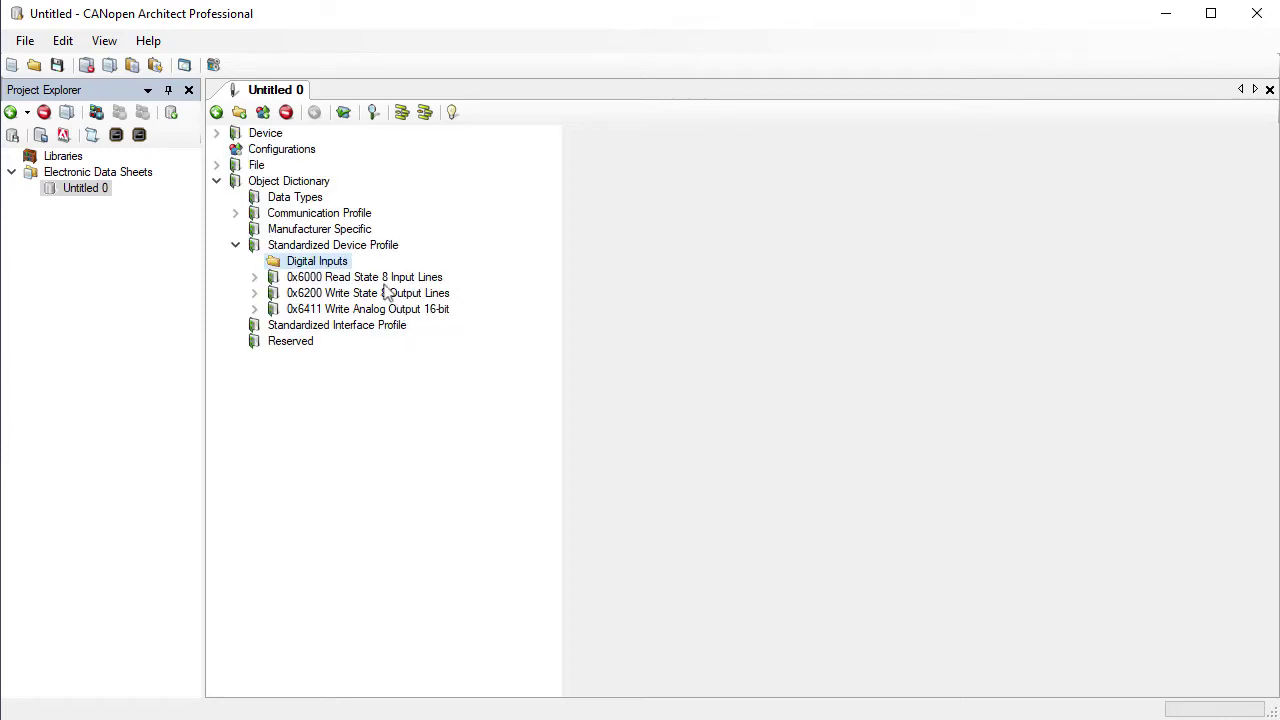
pyautogui.moveTo(375, 277); pyautogui.dragTo(340, 261)
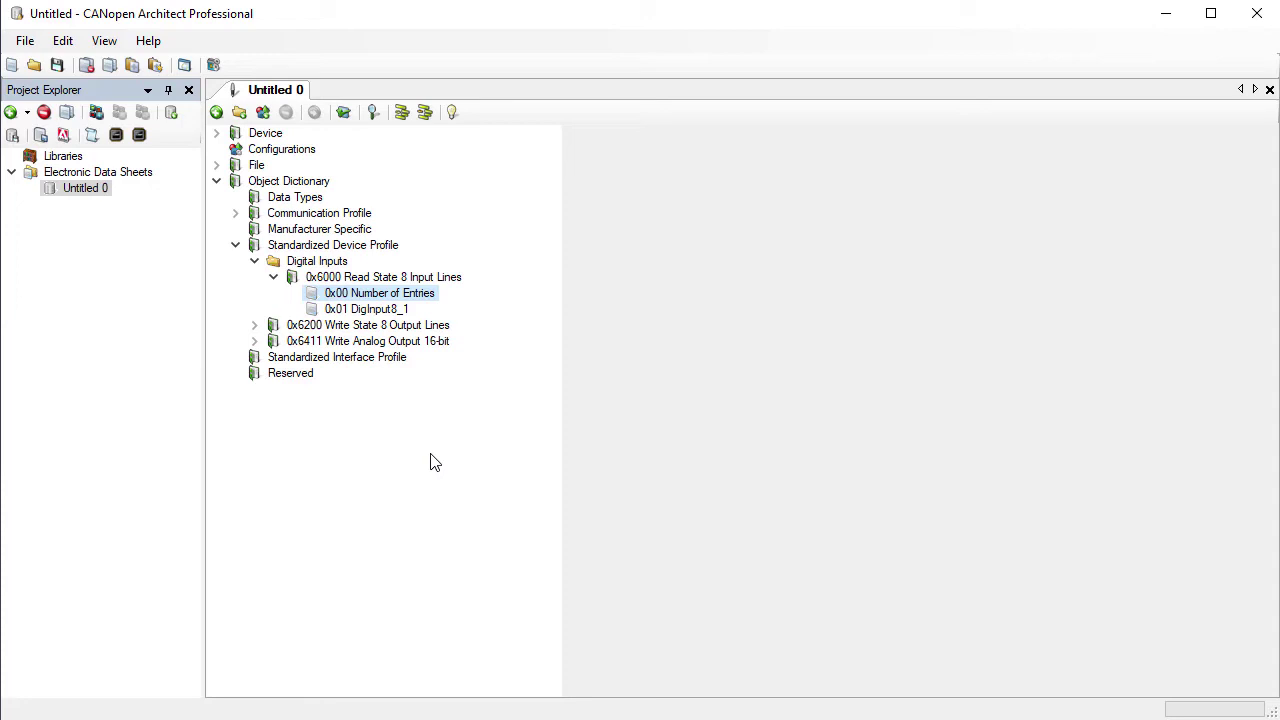
# Create a group named Digital Outputs under Standardized Device Profile and move entry 0x6200 Write State 8 Output Lines into it
pyautogui.click(338, 247)
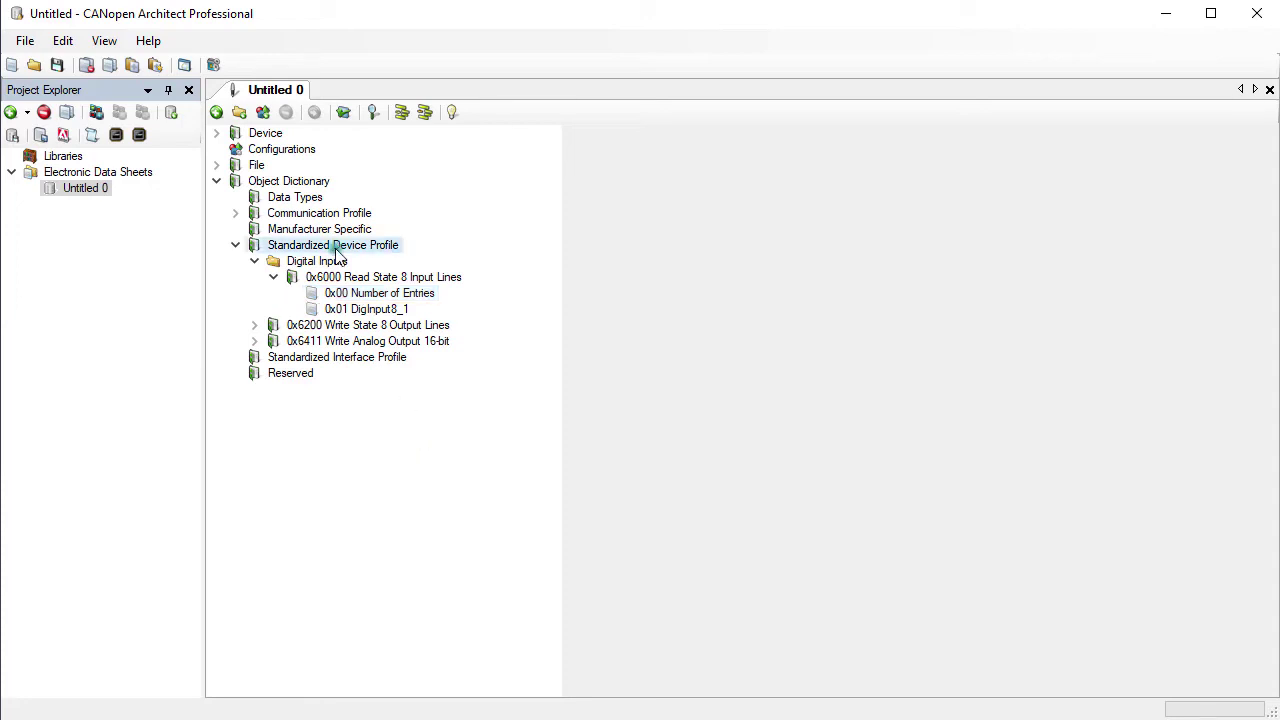
pyautogui.rightClick(338, 248)
pyautogui.click(401, 311)
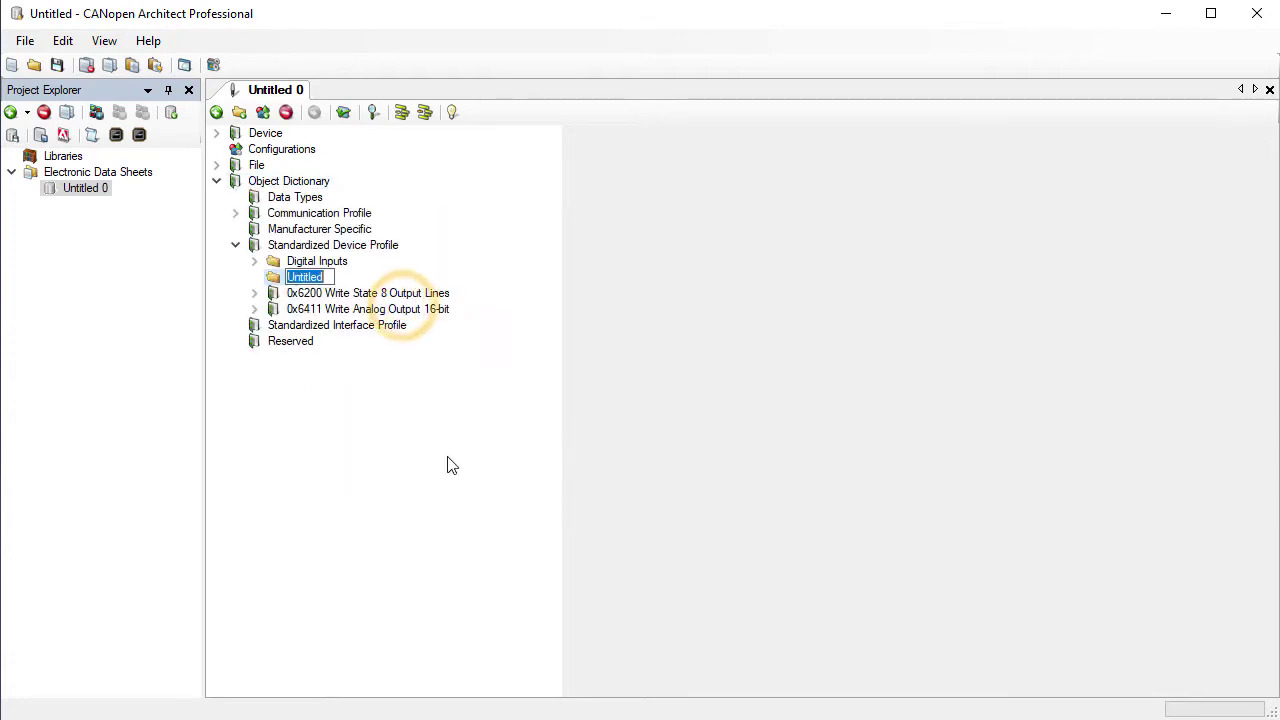
pyautogui.write('Digital Ou')
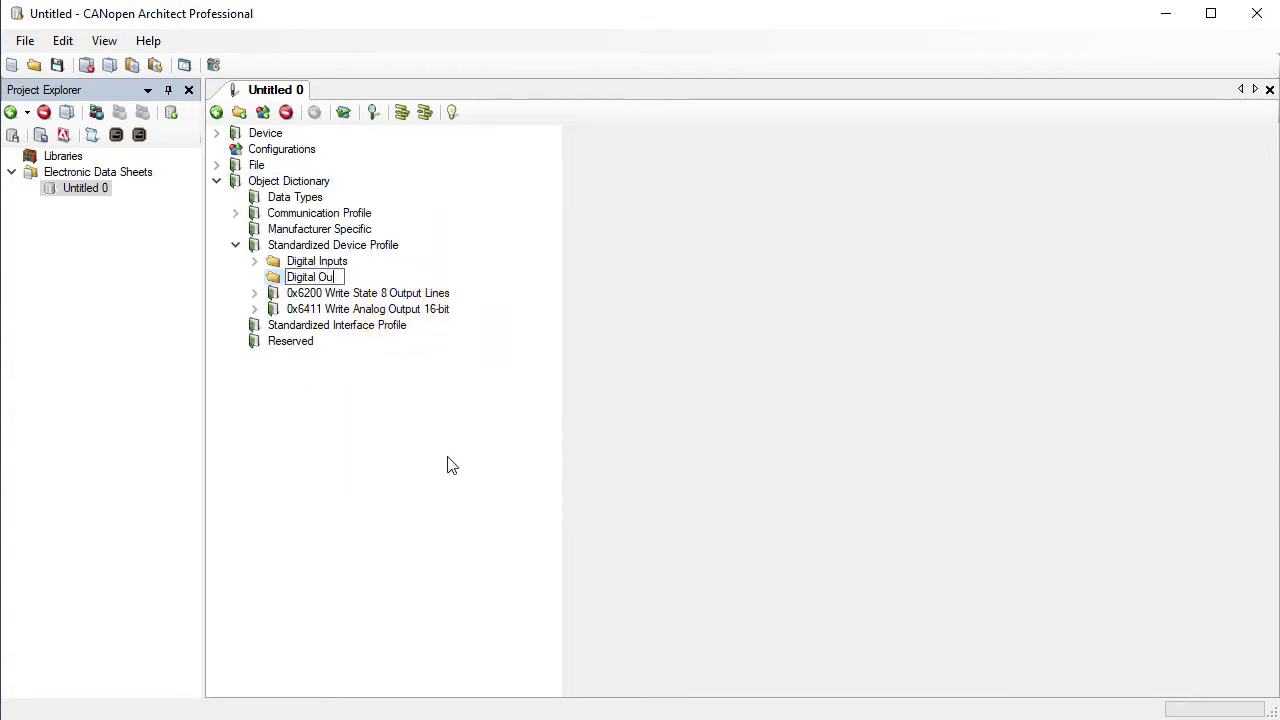
pyautogui.write('tputs')
pyautogui.press('Return')
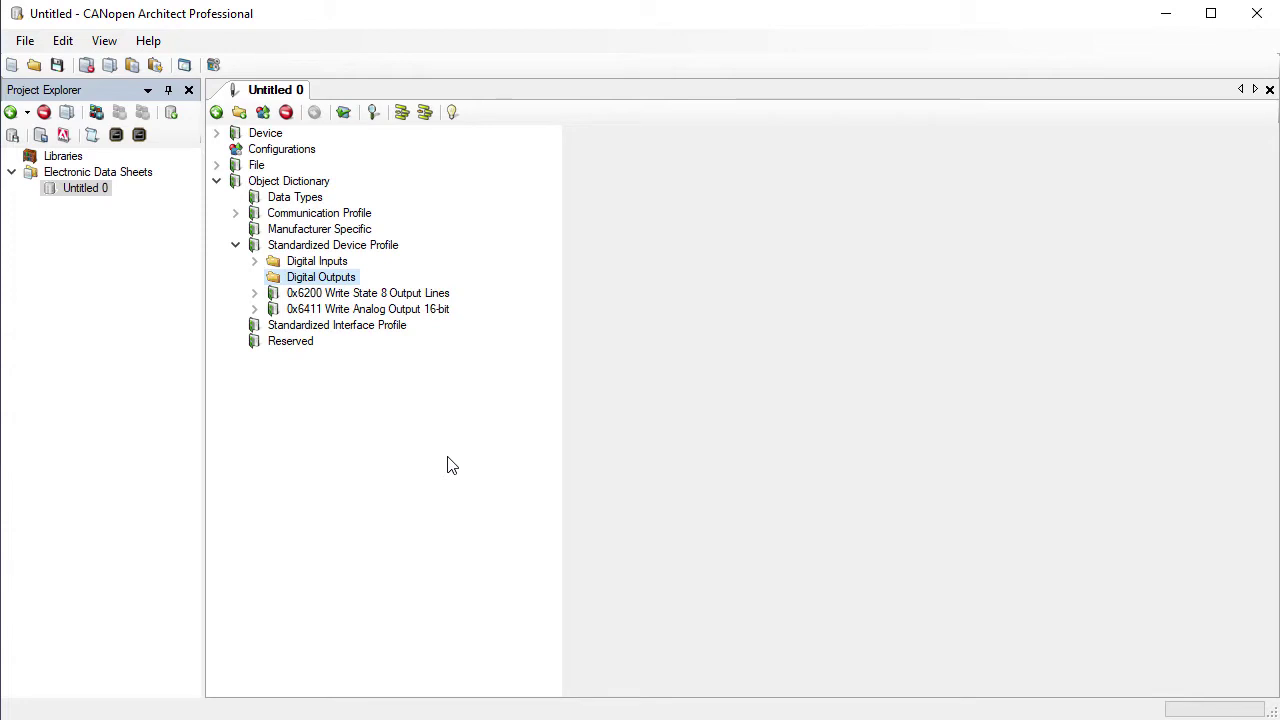
pyautogui.moveTo(386, 293); pyautogui.dragTo(340, 280)
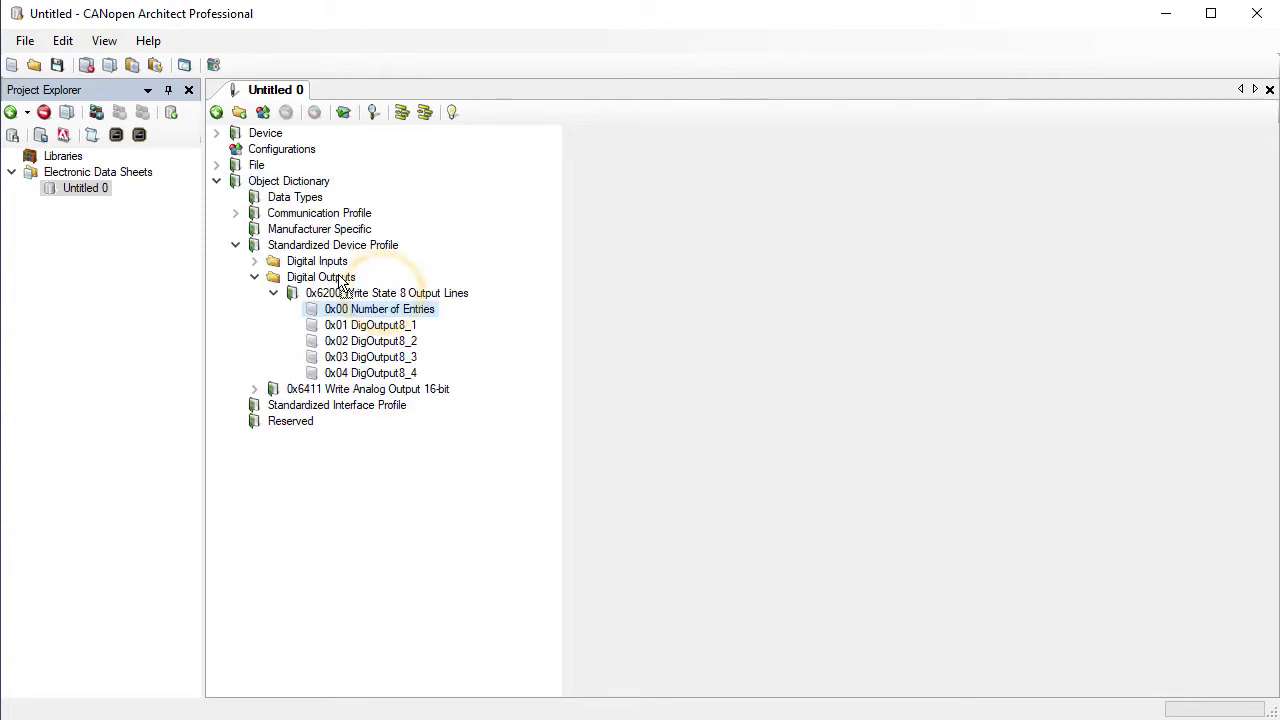
# Create a group named Analog Outputs under Standardized Device Profile
pyautogui.rightClick(338, 245)
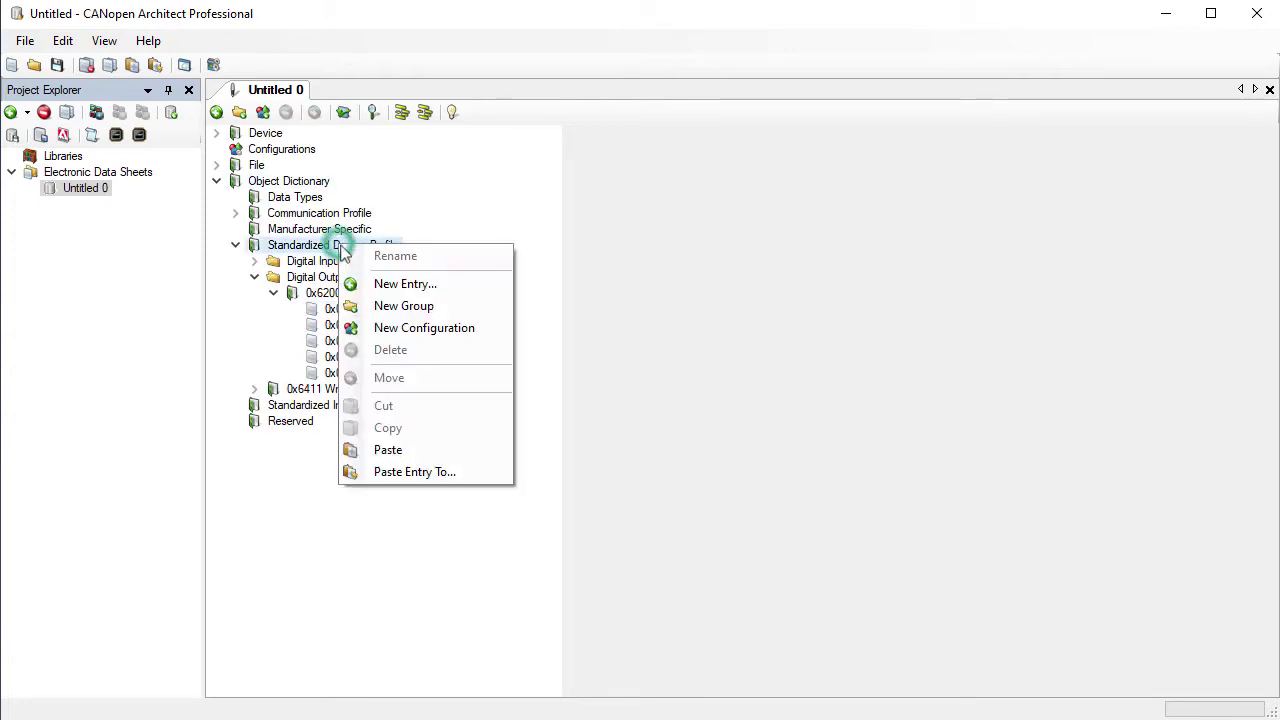
pyautogui.click(421, 307)
pyautogui.write('Analog')
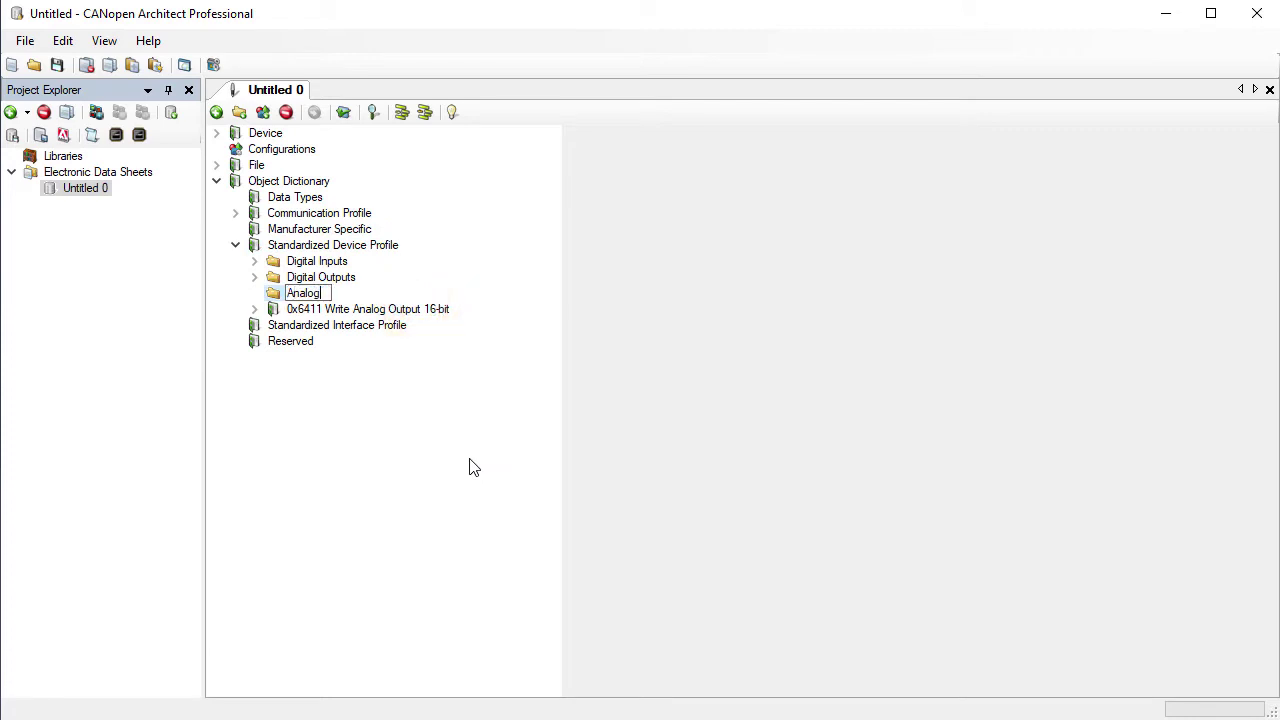
pyautogui.write(' Output')
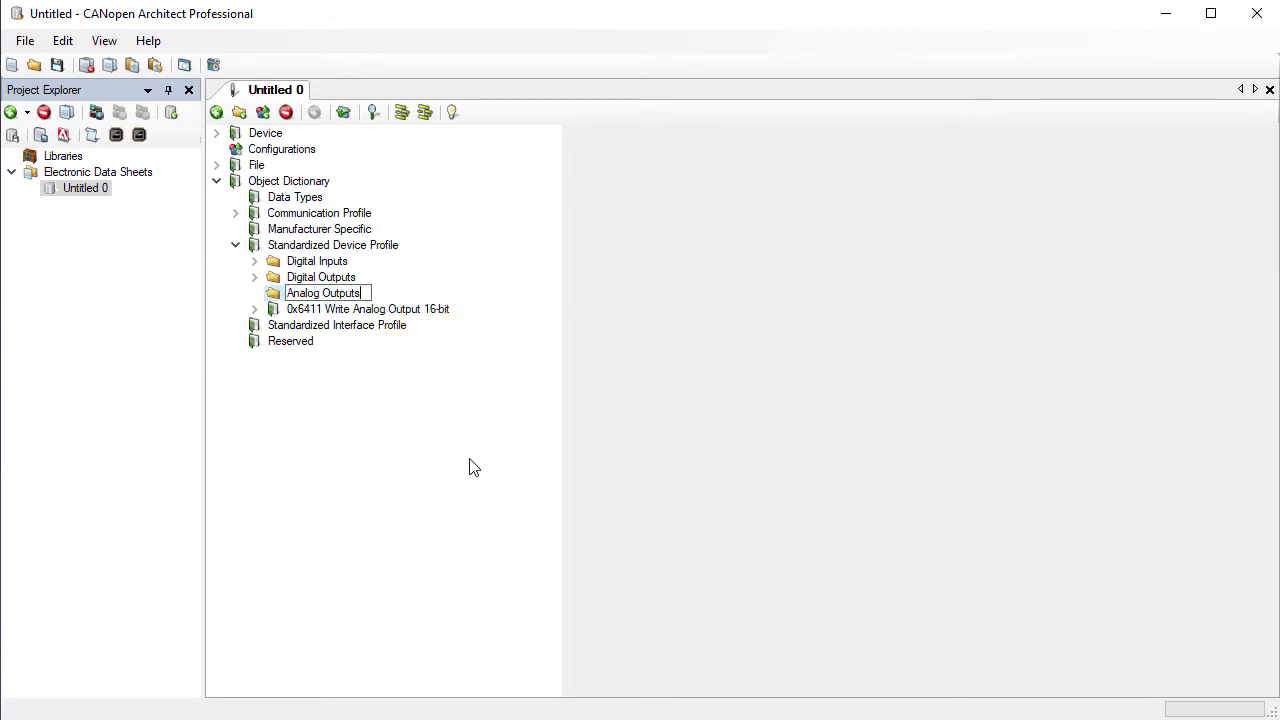
pyautogui.write('s')
pyautogui.press('Return')
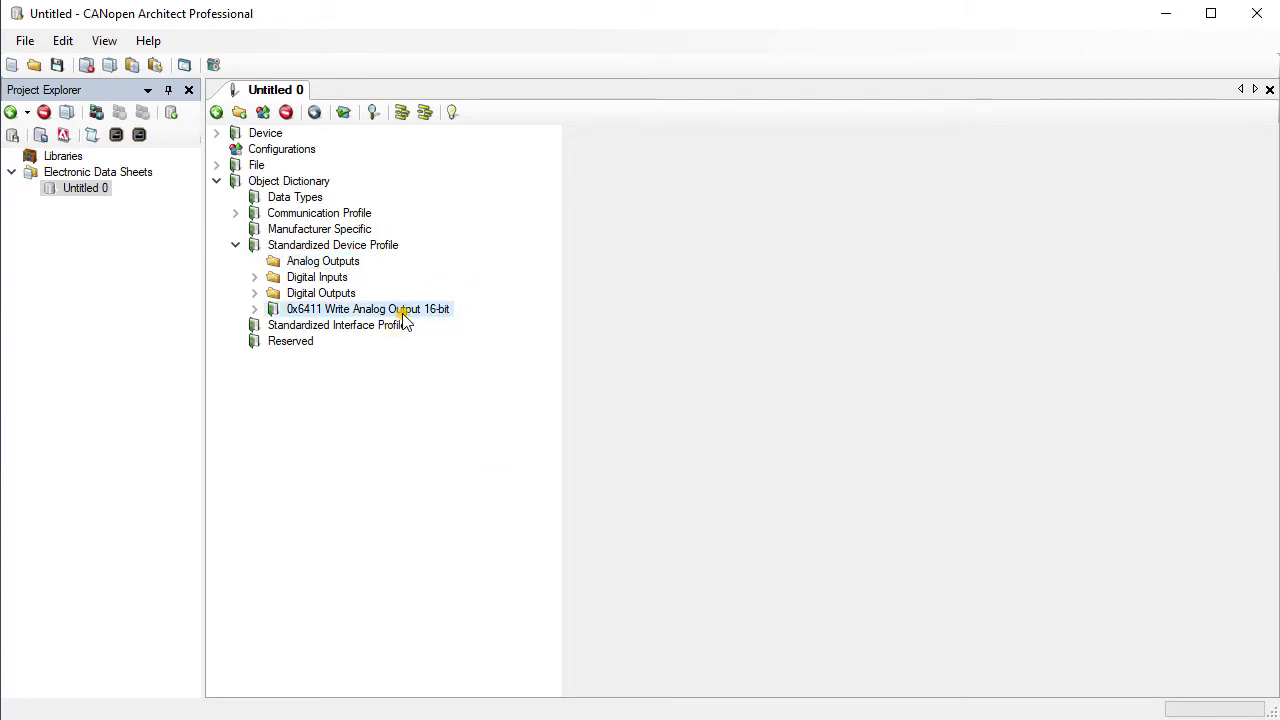
# Move entry 0x6411 Write Analog Output 16-bit into the Analog Outputs group and collapse its subentries
pyautogui.moveTo(400, 318); pyautogui.dragTo(358, 300)
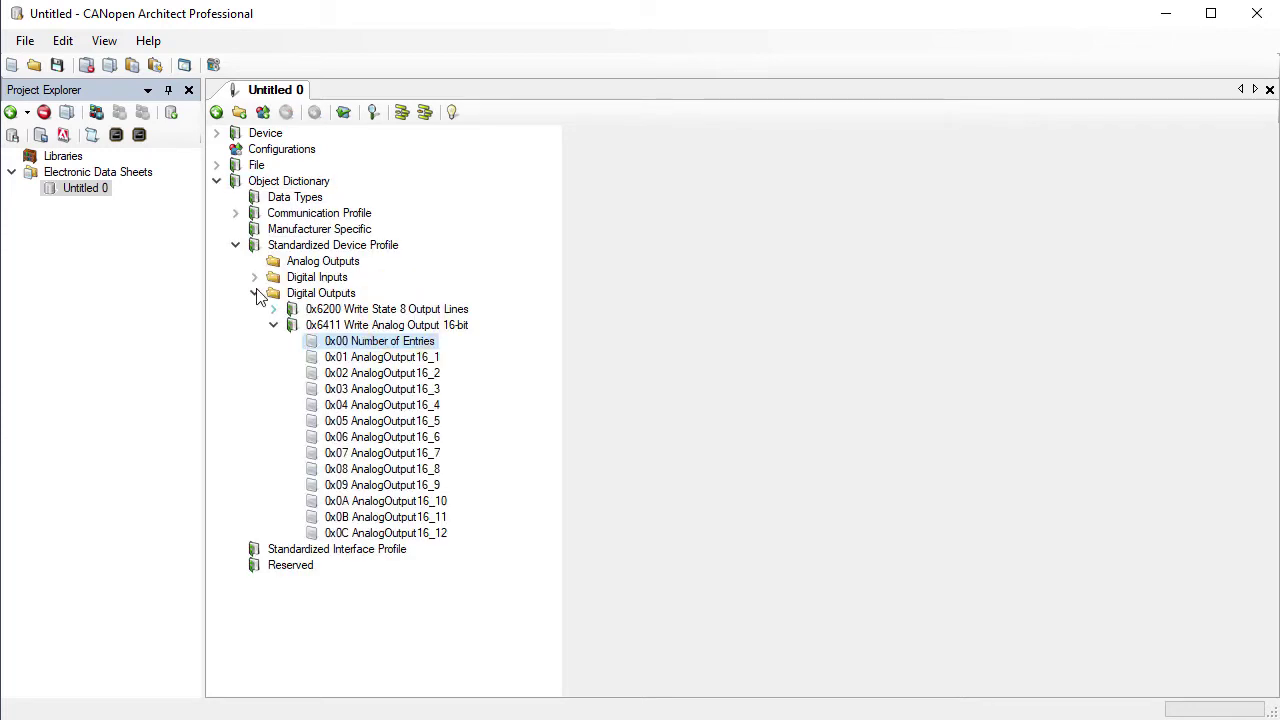
pyautogui.click(273, 325)
pyautogui.click(254, 277)
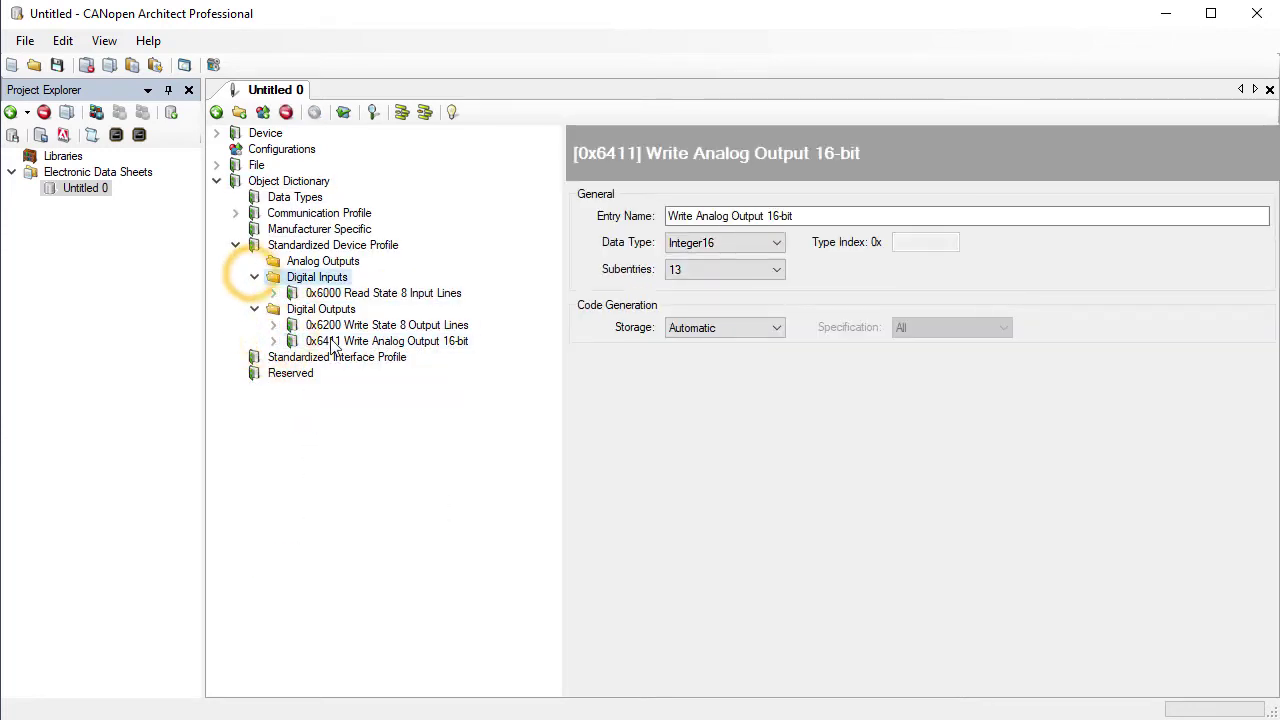
pyautogui.moveTo(333, 343); pyautogui.dragTo(323, 262)
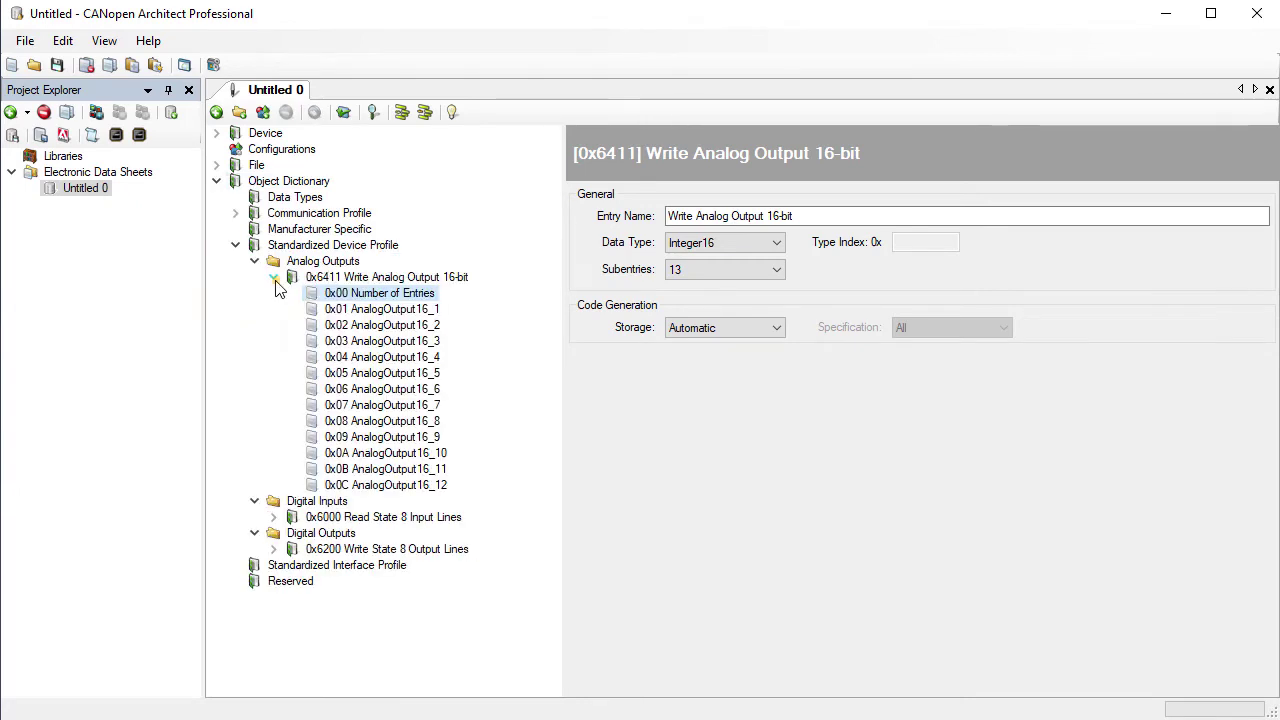
pyautogui.click(274, 278)
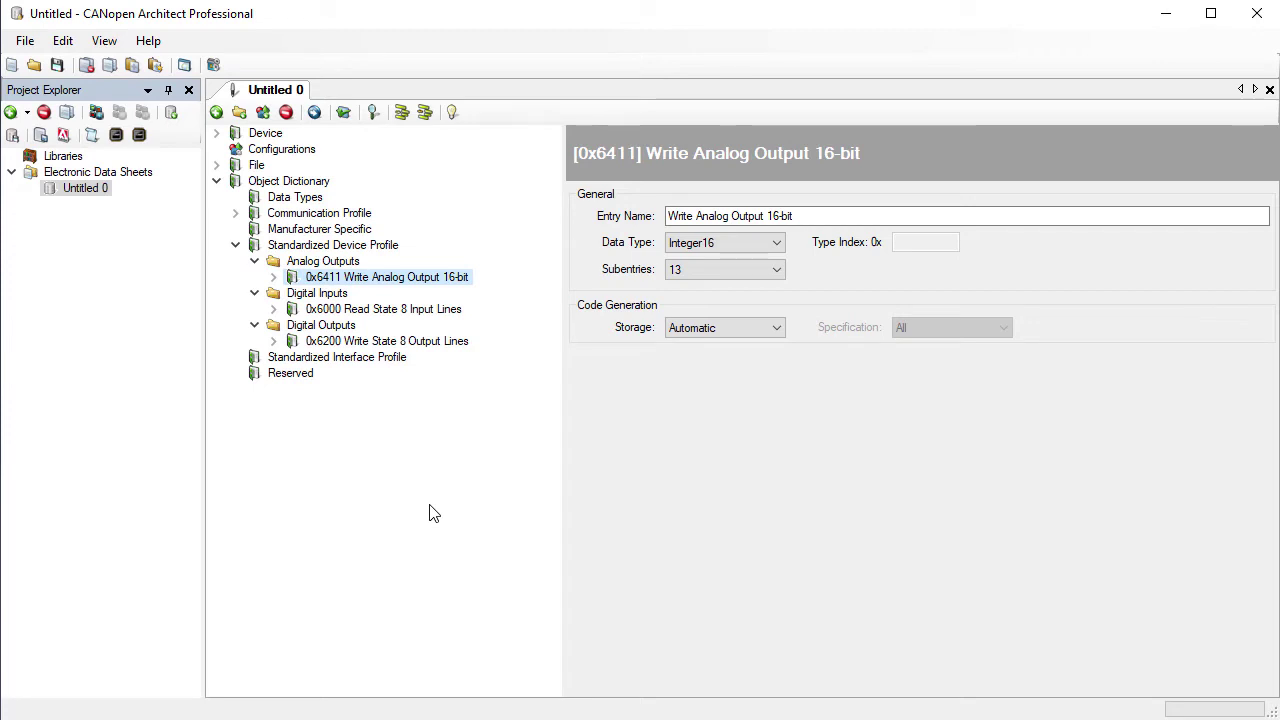
# Create a configuration named Type A that includes every object dictionary group except Analog Outputs and Digital Outputs
pyautogui.click(262, 112)
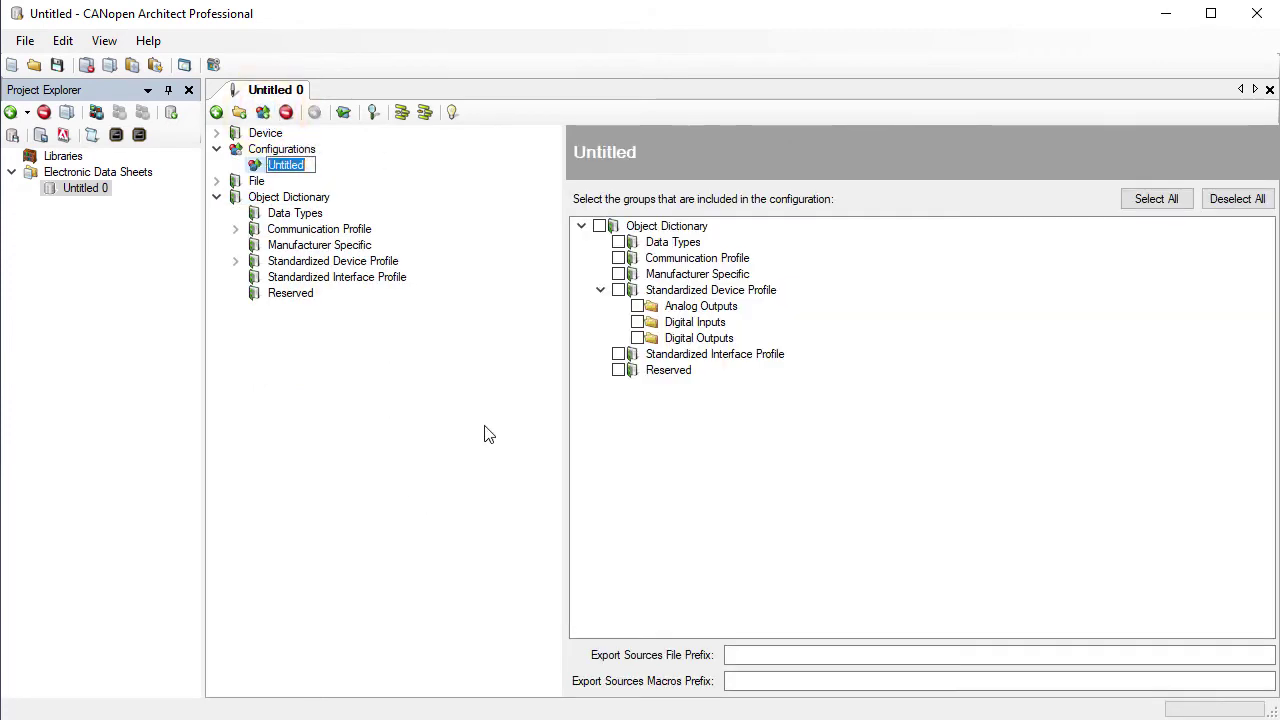
pyautogui.write('Type A')
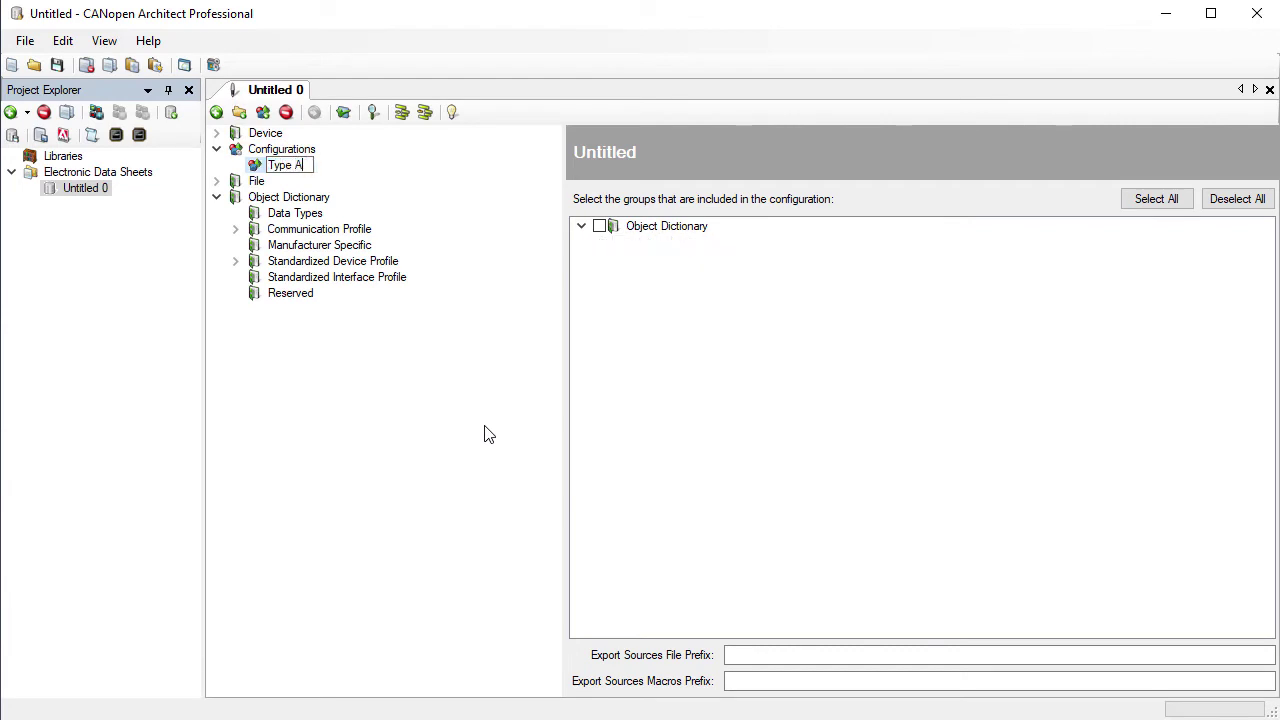
pyautogui.press('Return')
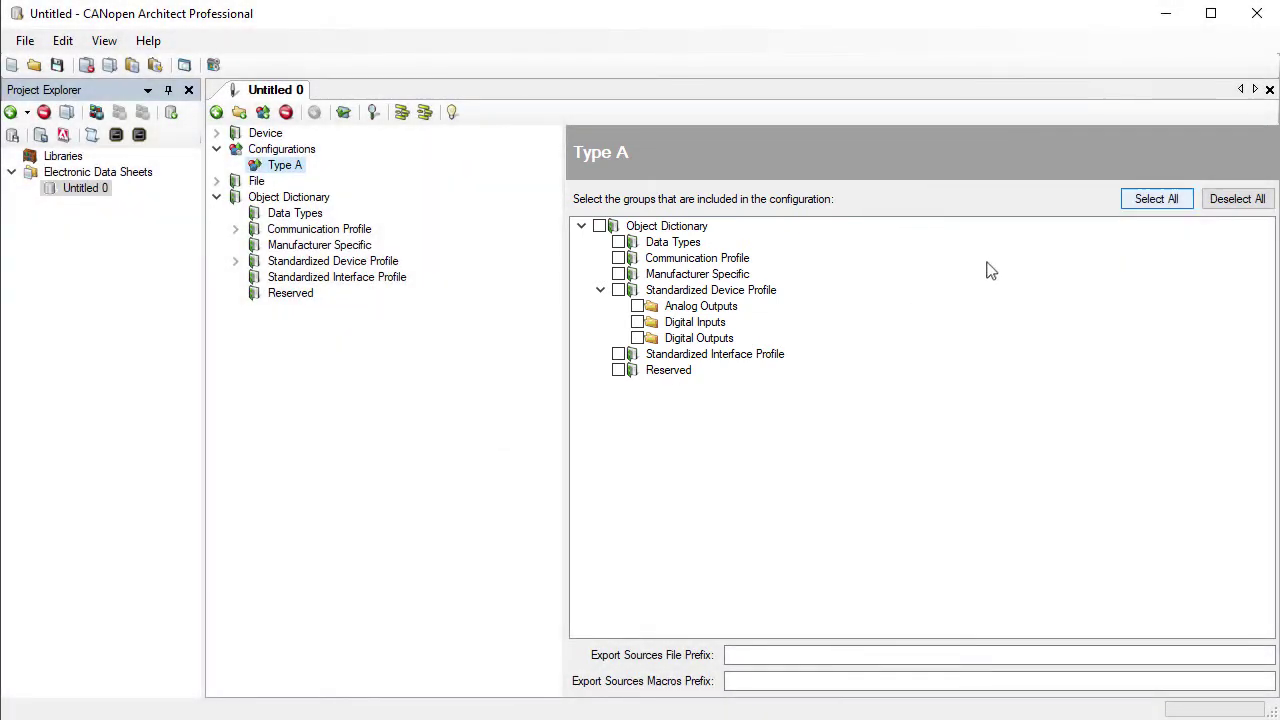
pyautogui.click(1172, 202)
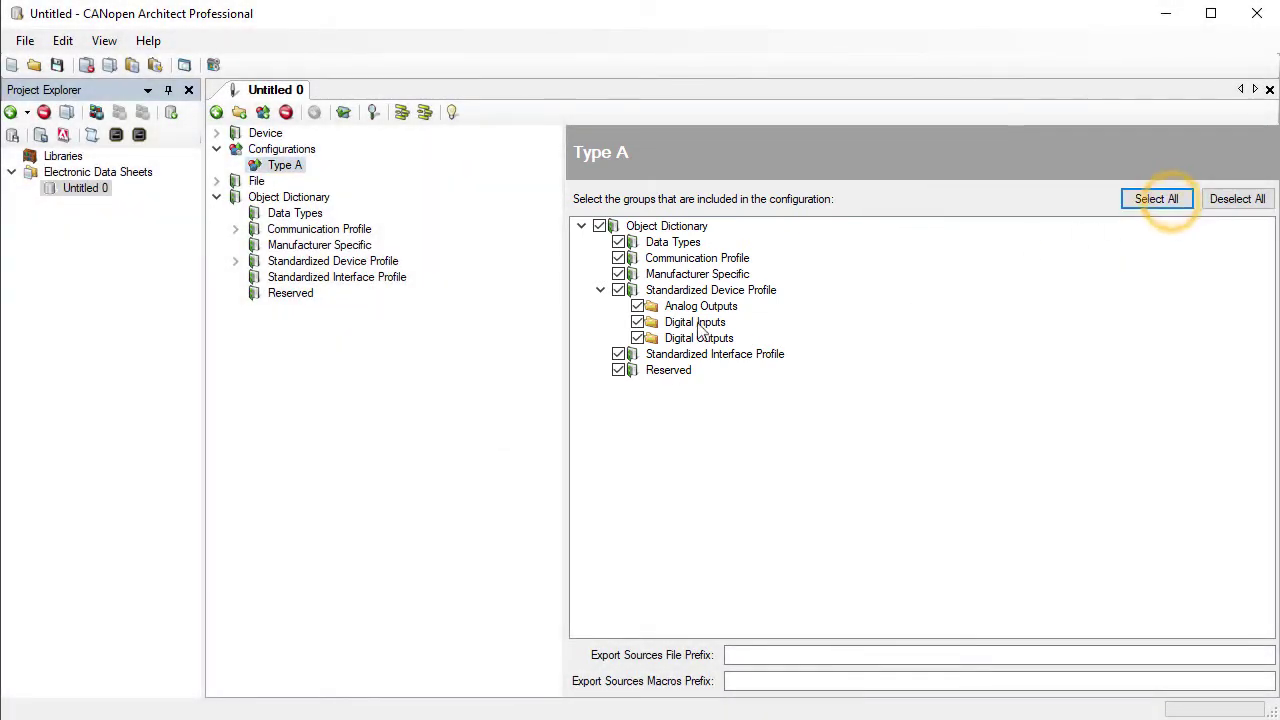
pyautogui.click(640, 340)
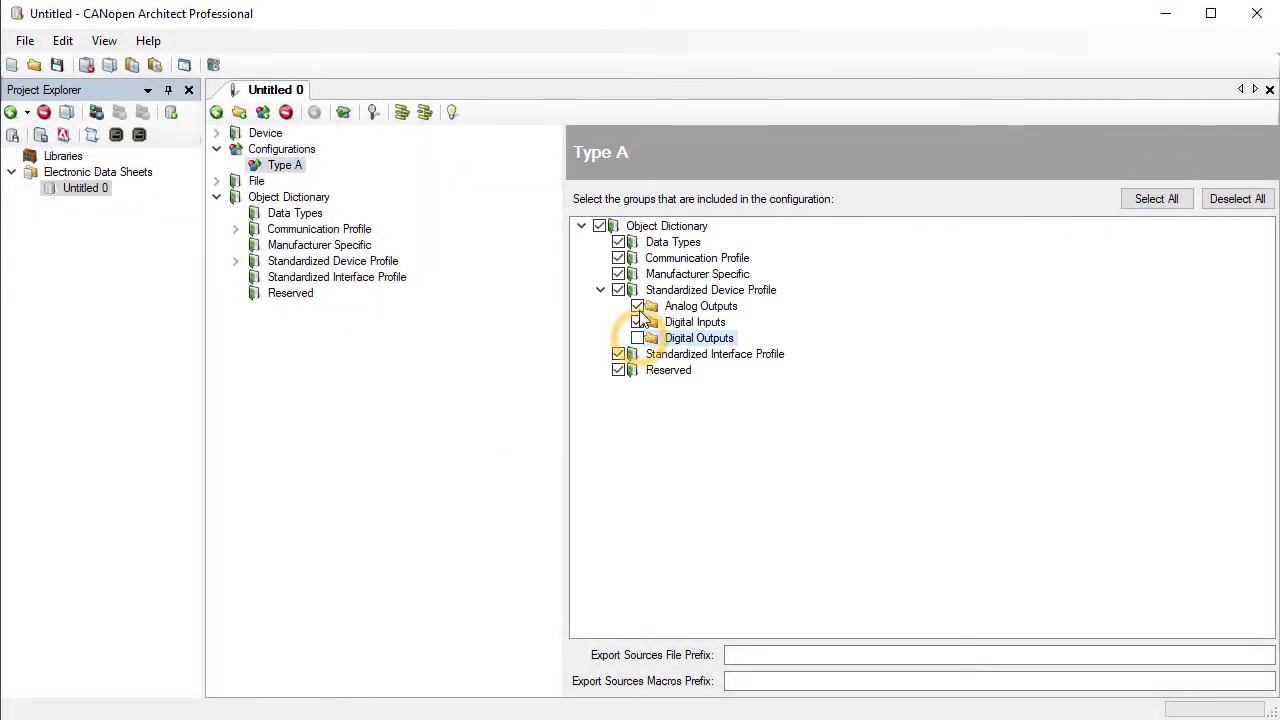
pyautogui.click(637, 306)
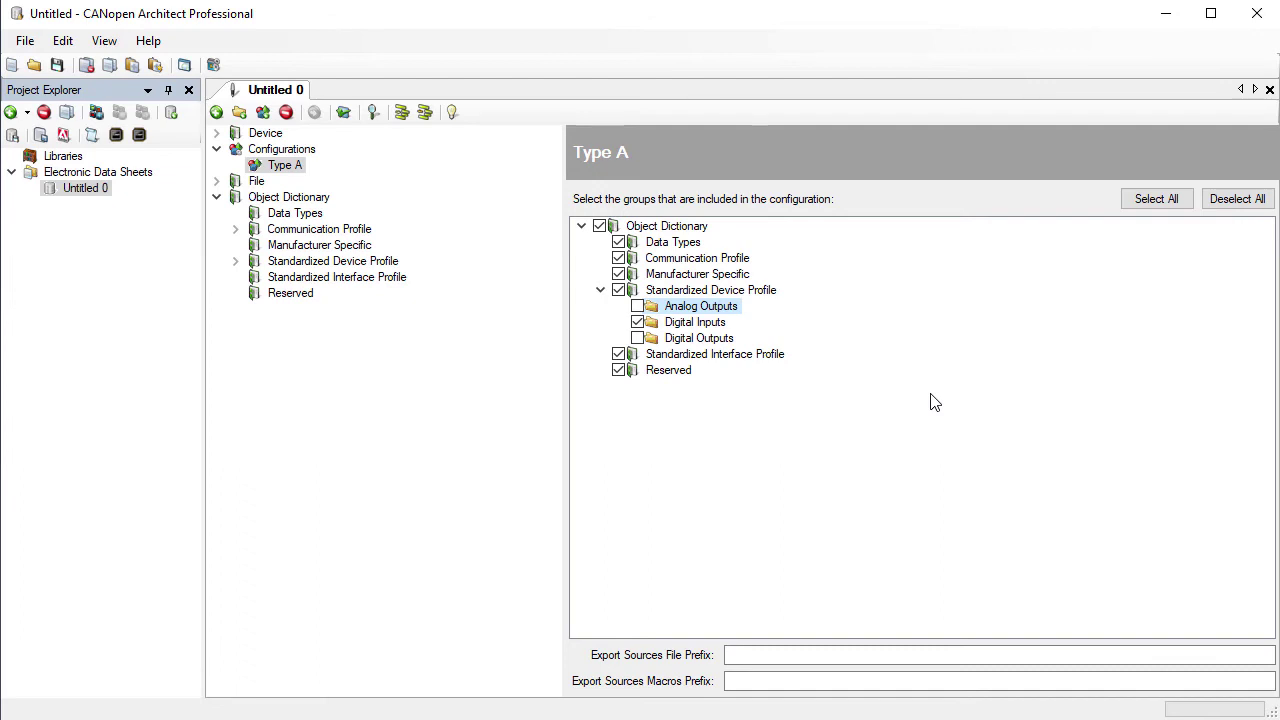
# Create a second configuration named Type B that includes all object dictionary groups
pyautogui.click(262, 112)
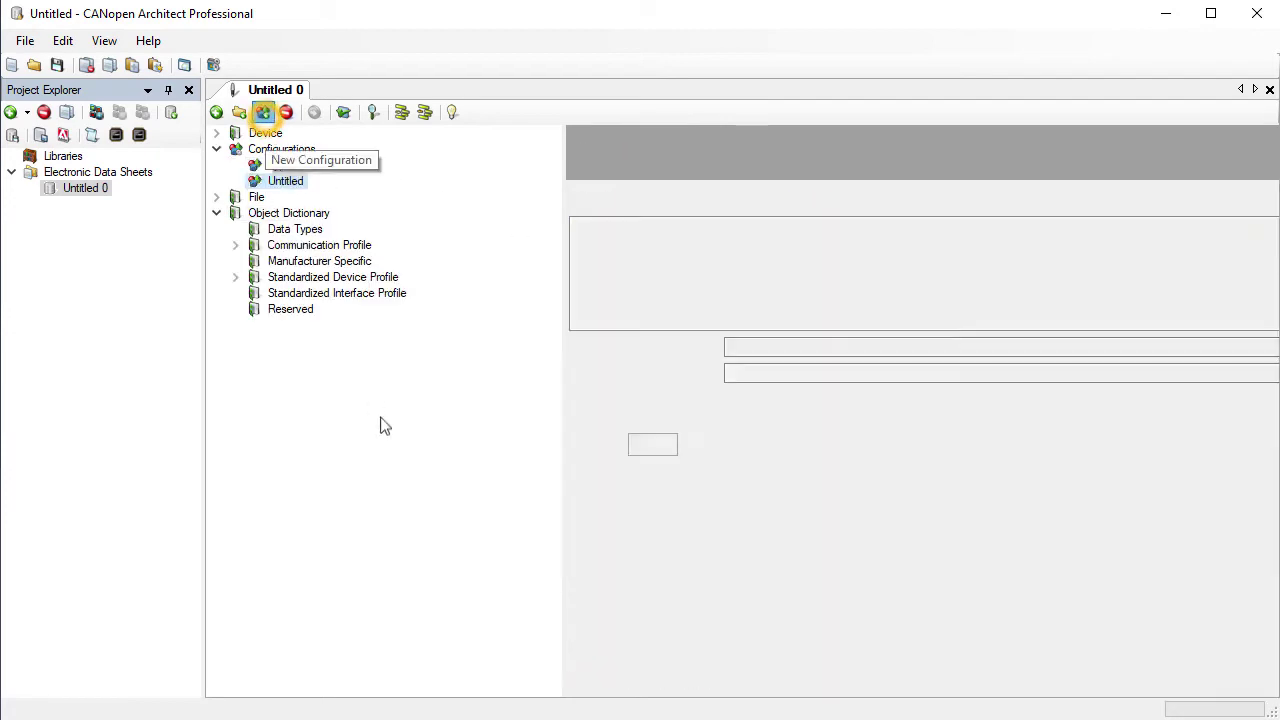
pyautogui.write('Type B')
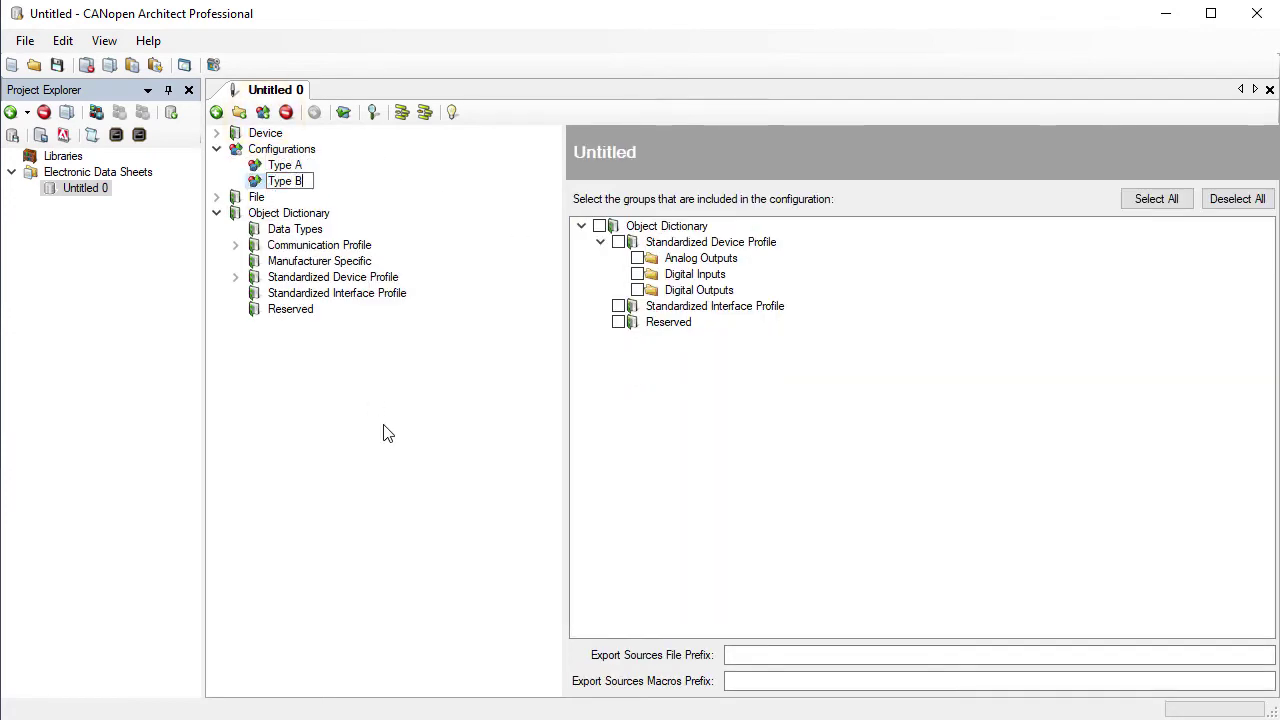
pyautogui.press('Return')
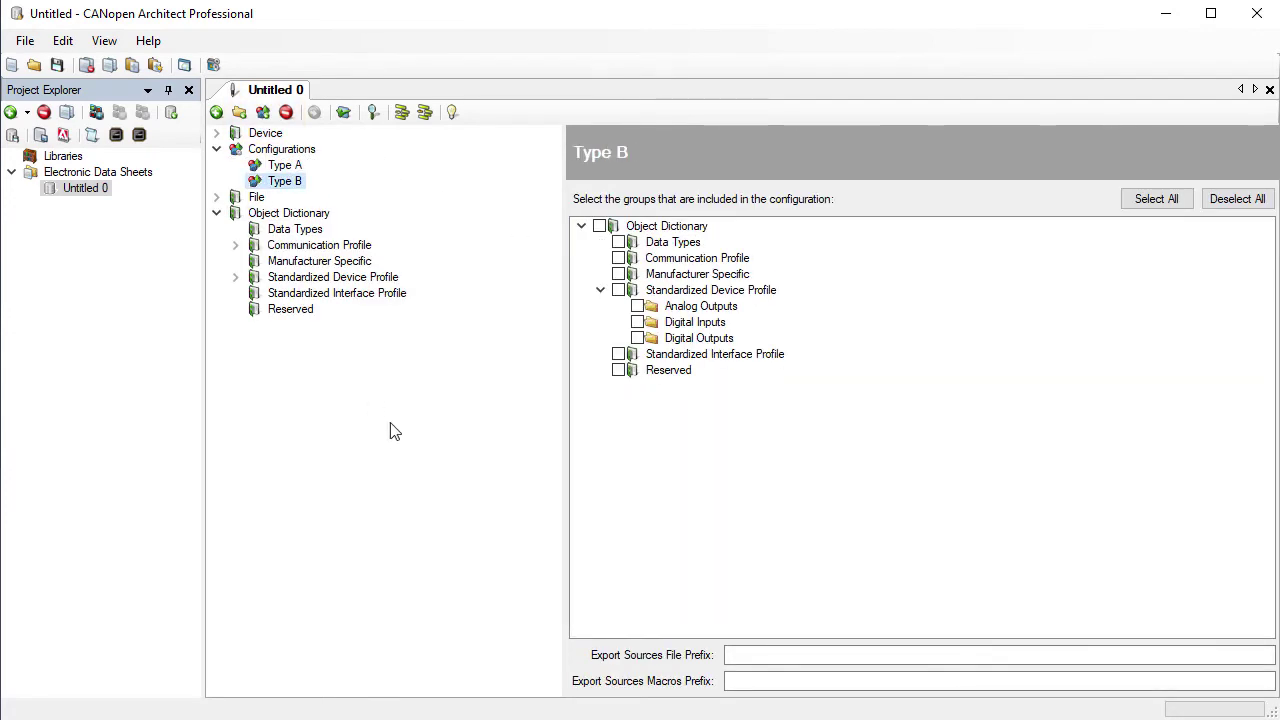
pyautogui.click(1158, 199)
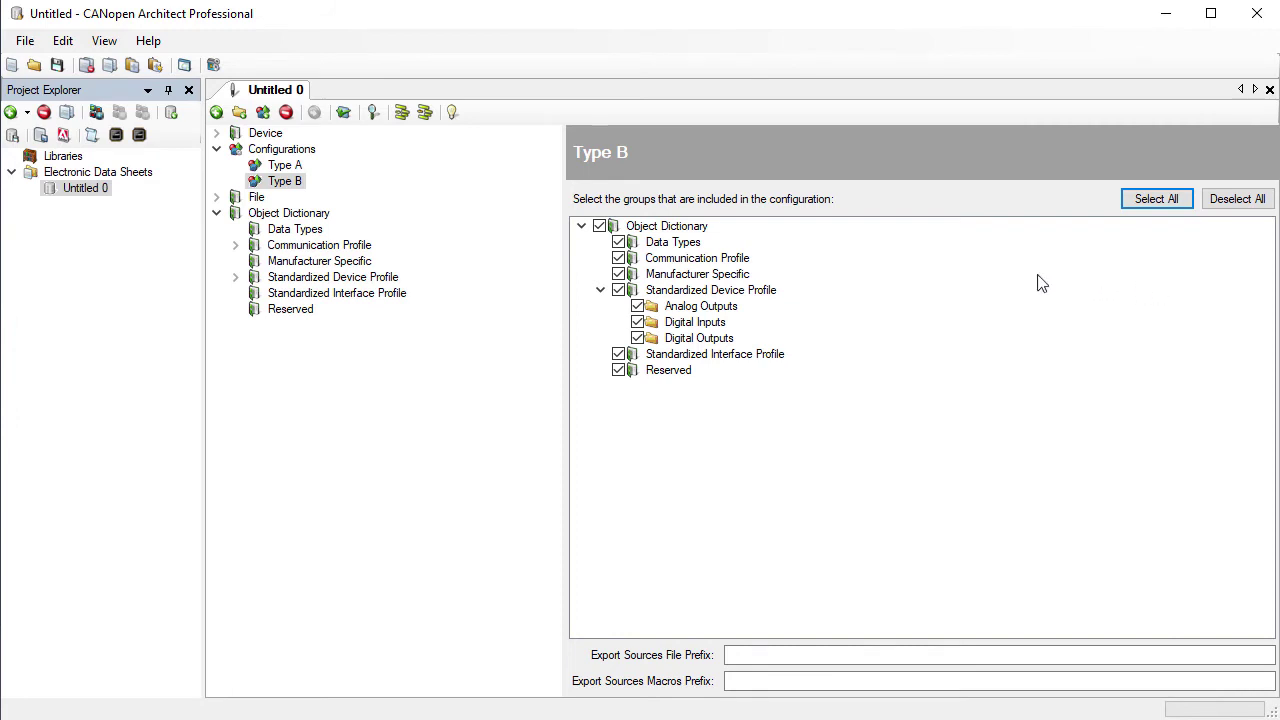
# In the data sheet's file information, set the description for the Type A configuration to "Type A - Digital input Node"
pyautogui.click(216, 197)
pyautogui.click(275, 215)
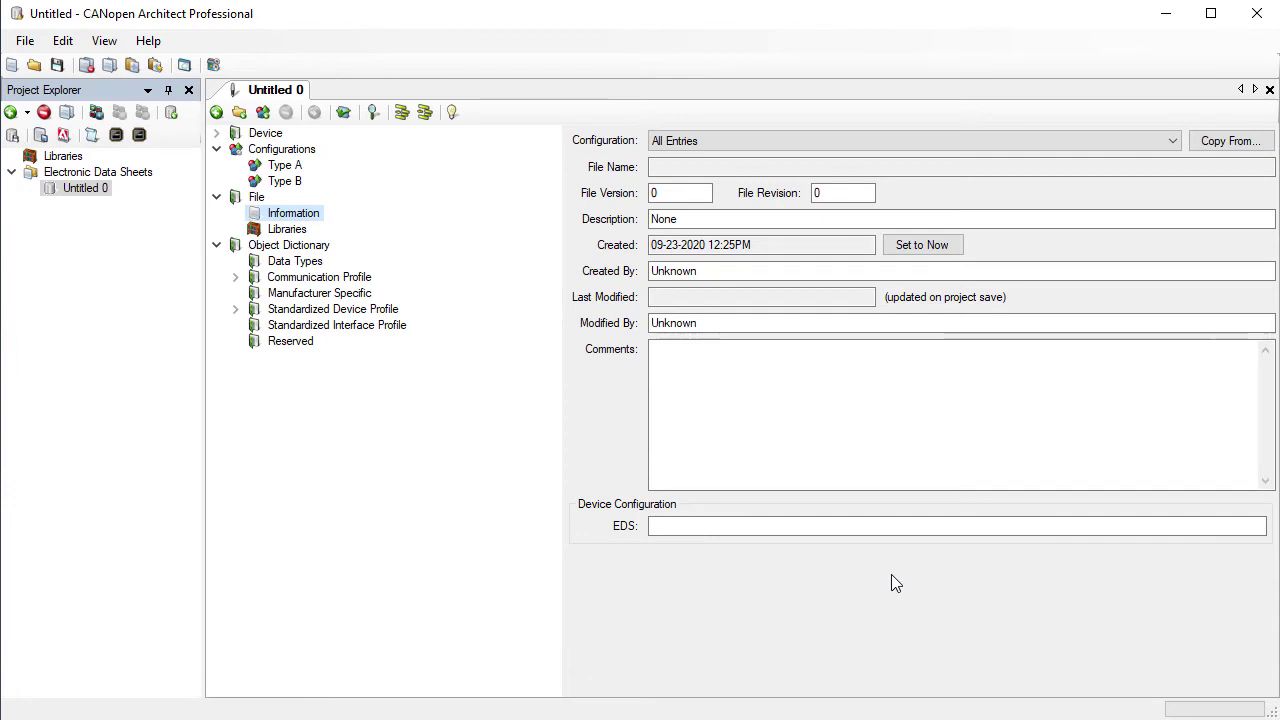
pyautogui.click(894, 141)
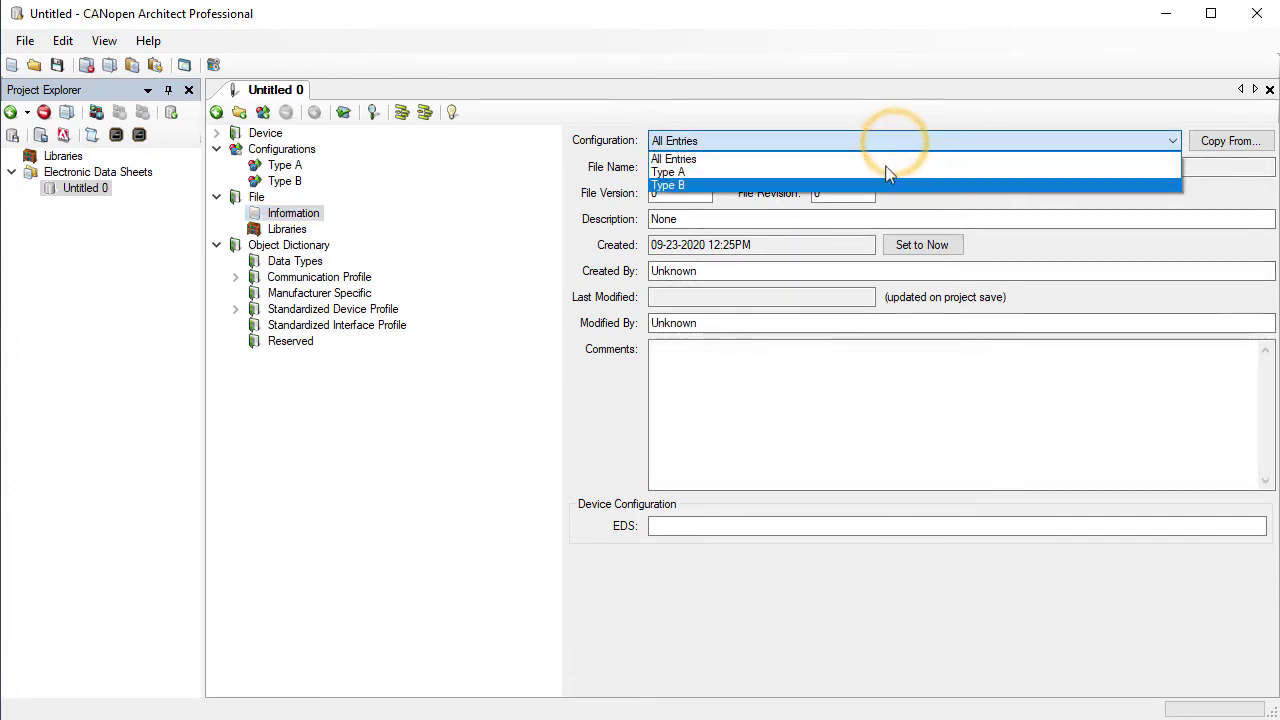
pyautogui.click(884, 172)
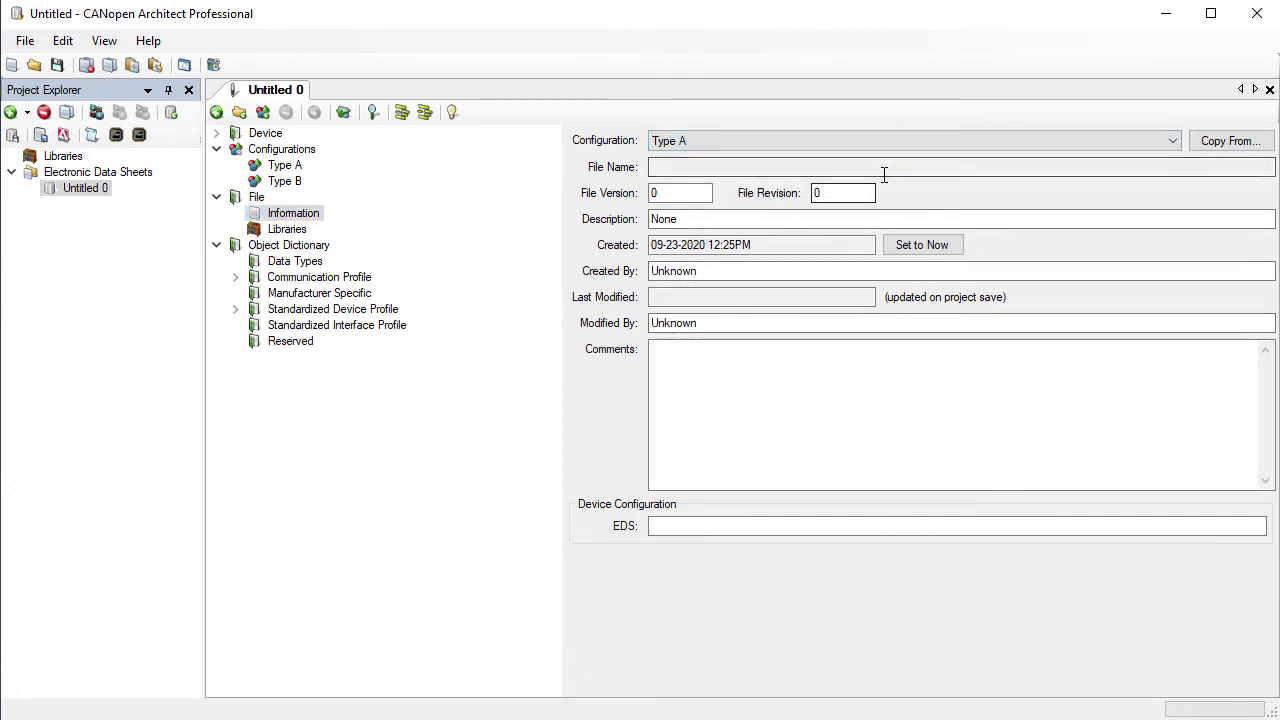
pyautogui.click(729, 214)
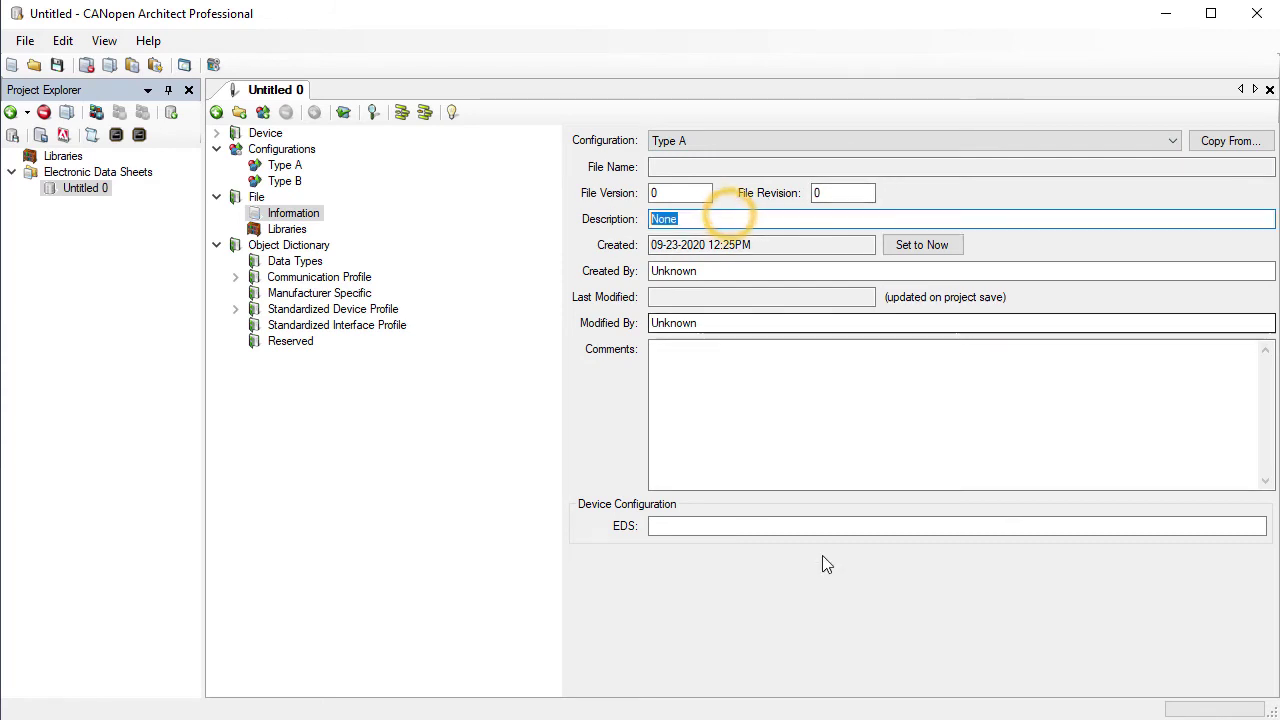
pyautogui.write('Type A')
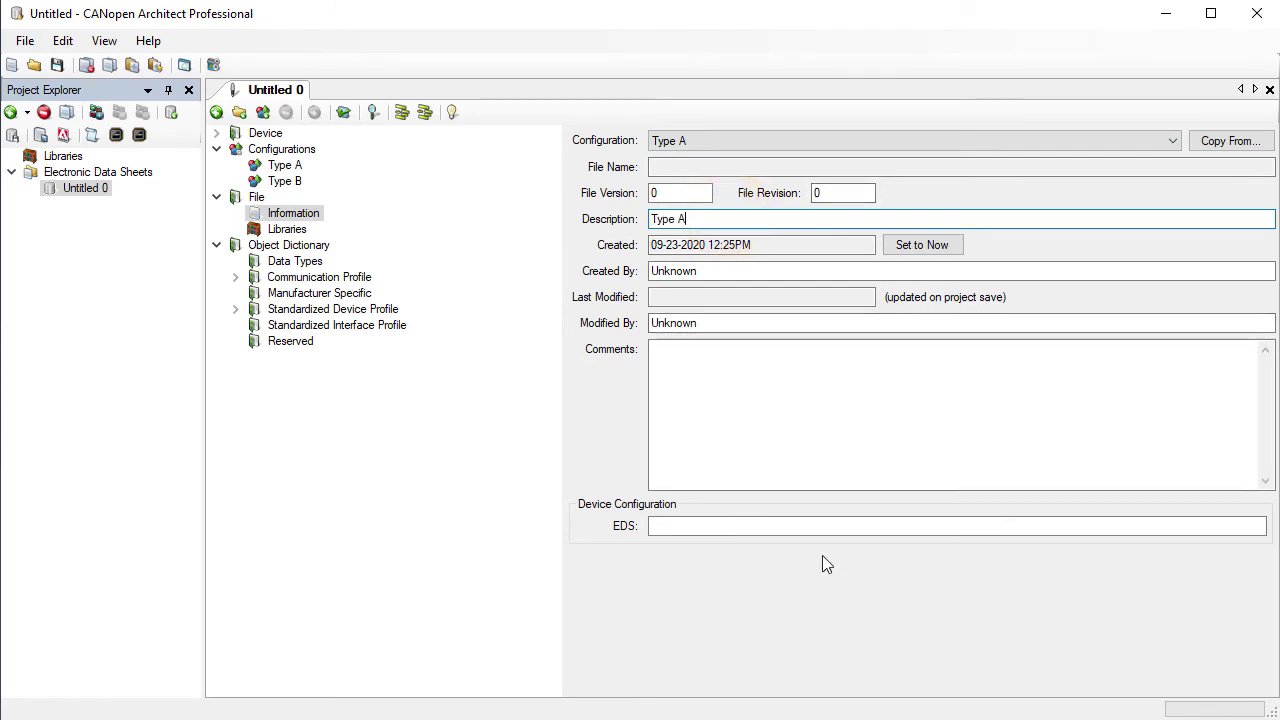
pyautogui.write(' - D')
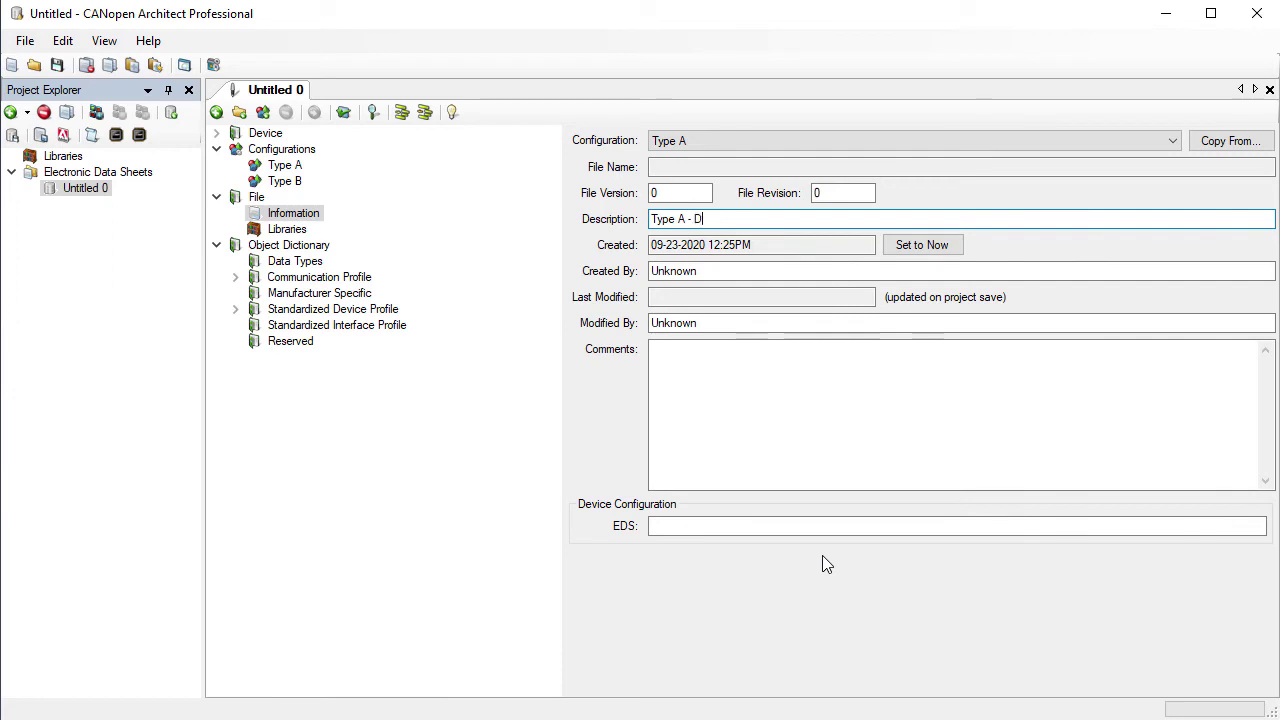
pyautogui.write('igital input Node')
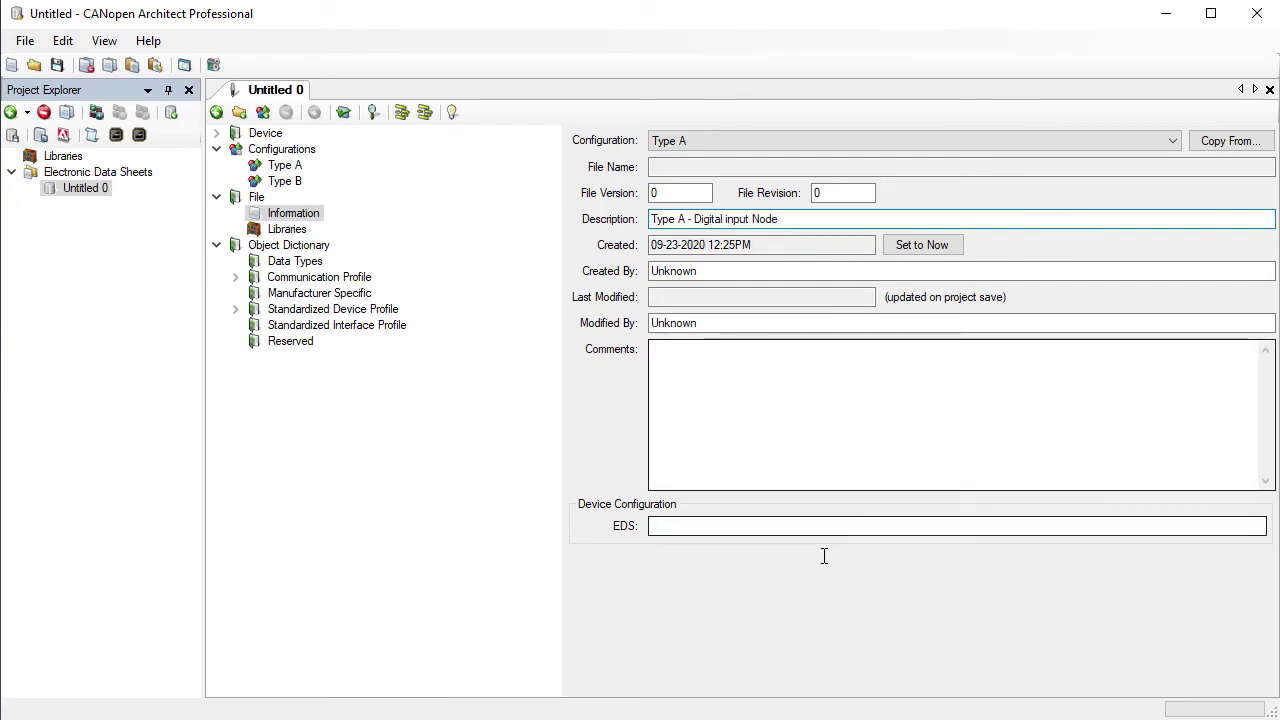
# Set the file information description for the Type B configuration to "Type B - All Functionality"
pyautogui.click(955, 142)
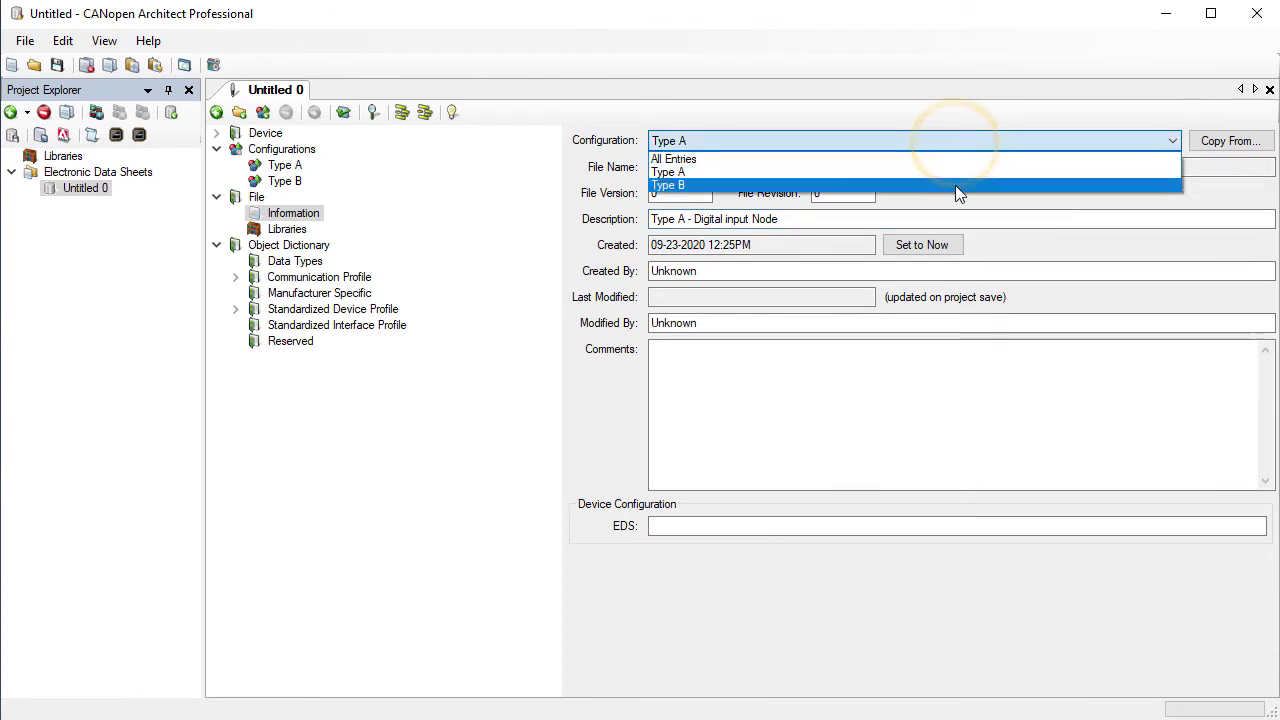
pyautogui.click(955, 185)
pyautogui.click(787, 223)
pyautogui.press('BackSpace')
pyautogui.press('BackSpace')
pyautogui.press('BackSpace')
pyautogui.press('BackSpace')
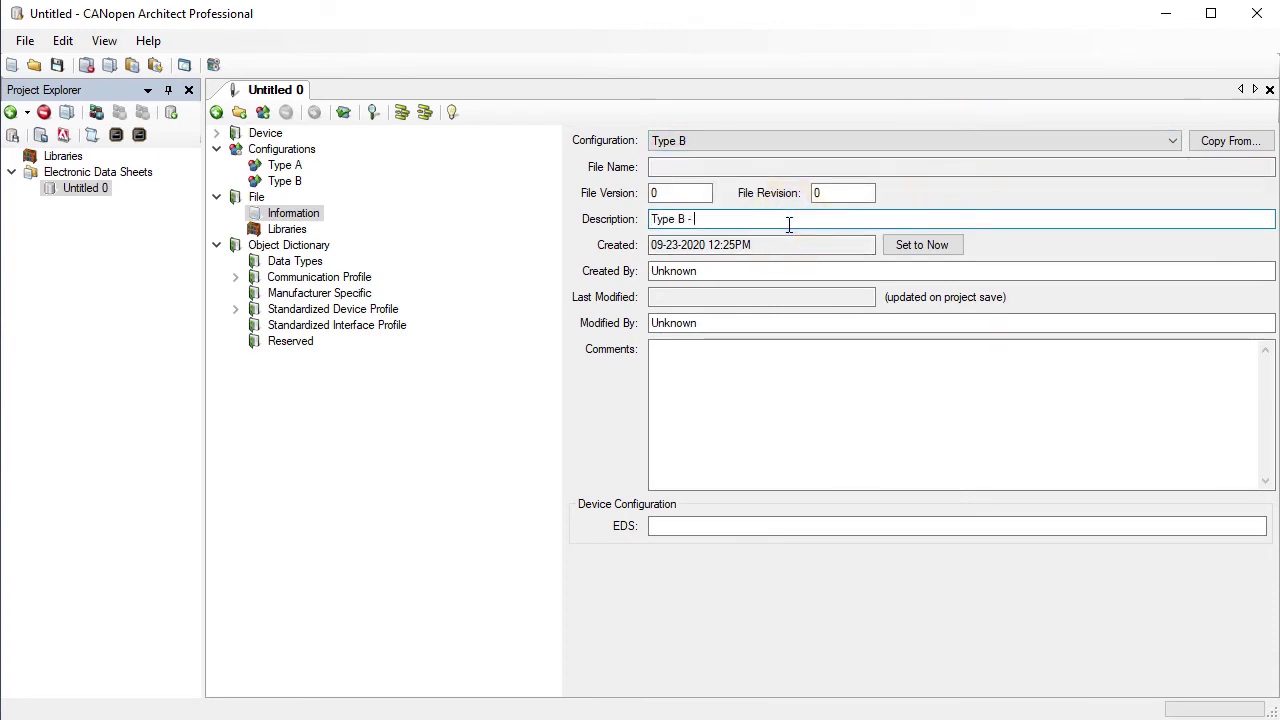
pyautogui.write('Type B - All Functionality')
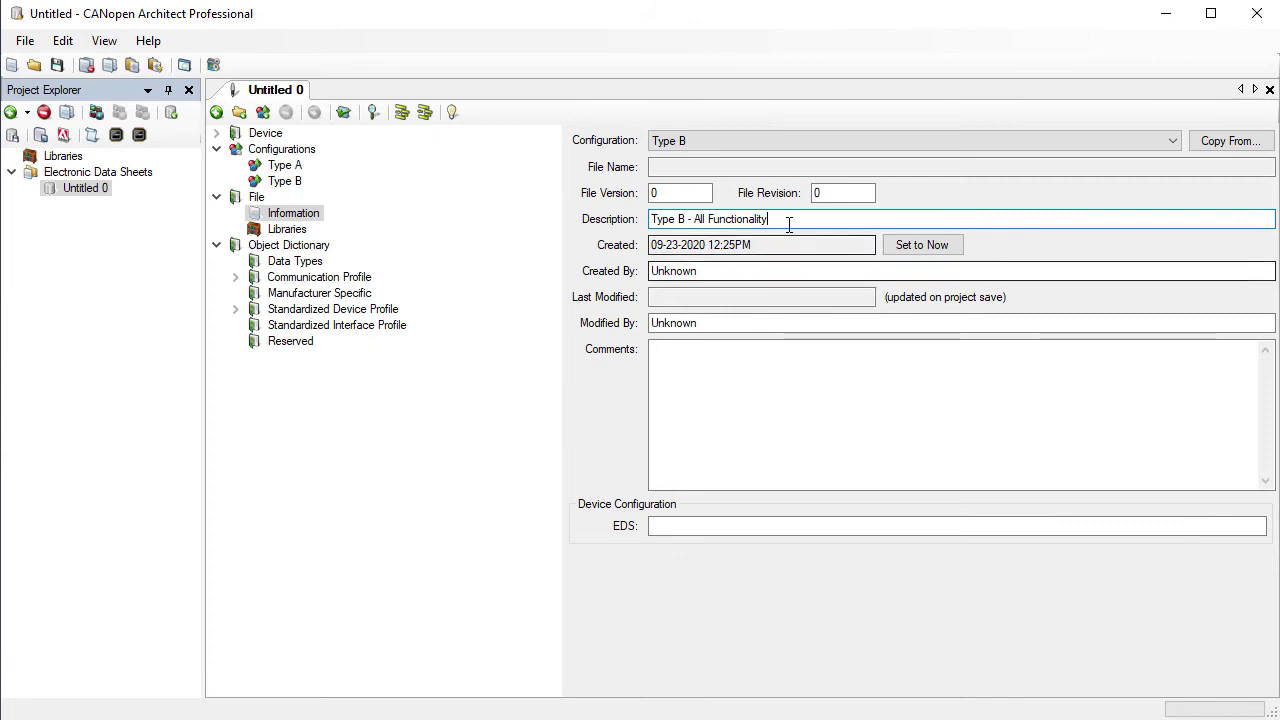
# Export only the Type A configuration as an electronic data sheet named "Untitled 0 A.eds" on the Desktop
pyautogui.click(10, 112)
pyautogui.click(537, 223)
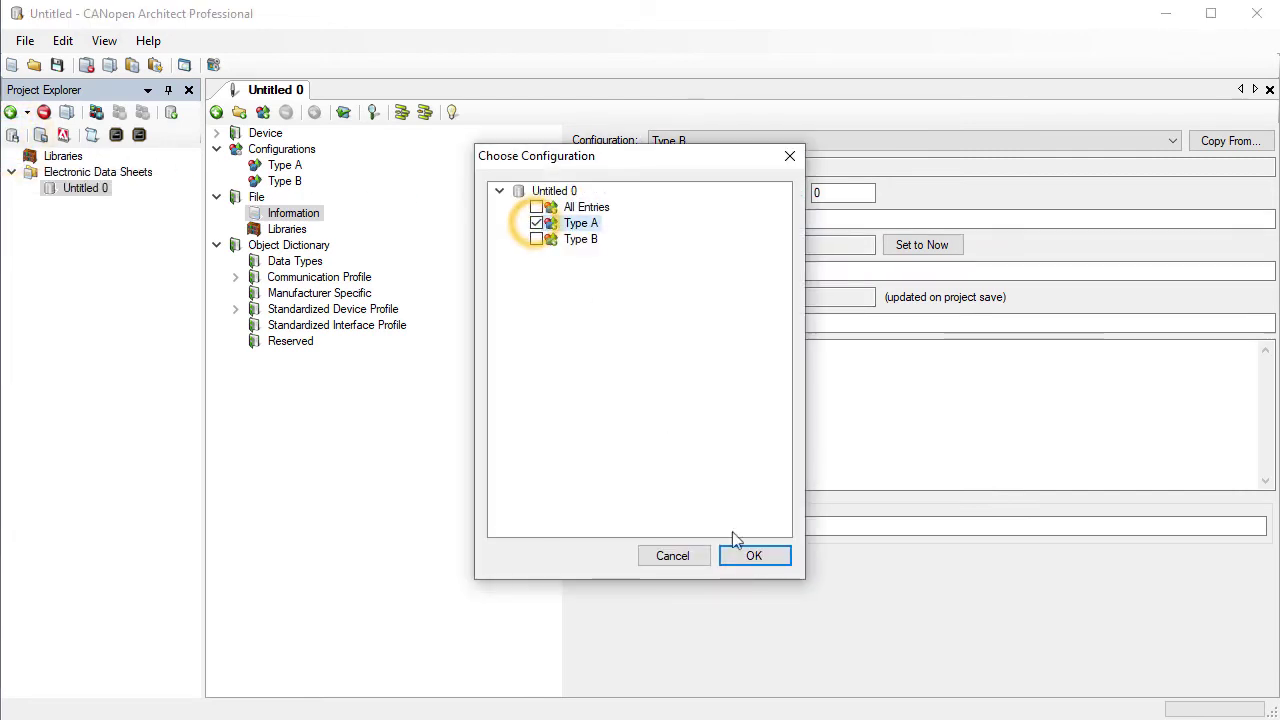
pyautogui.click(752, 556)
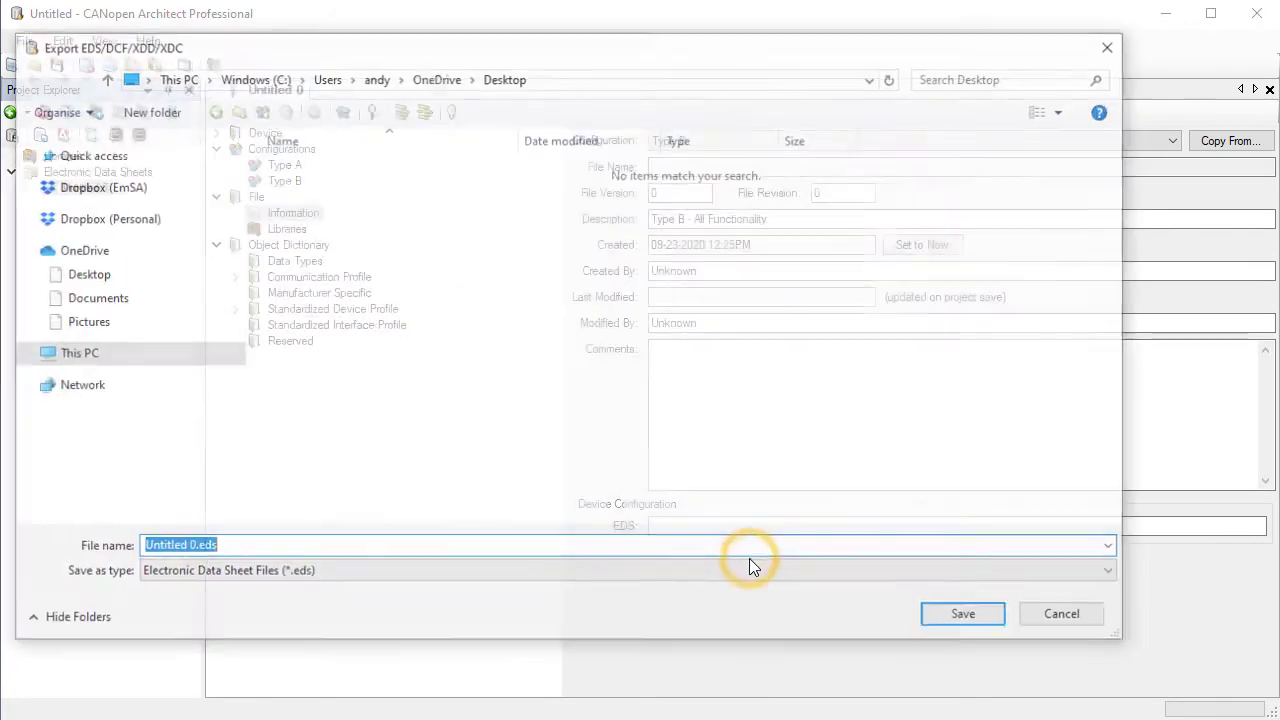
pyautogui.click(634, 548)
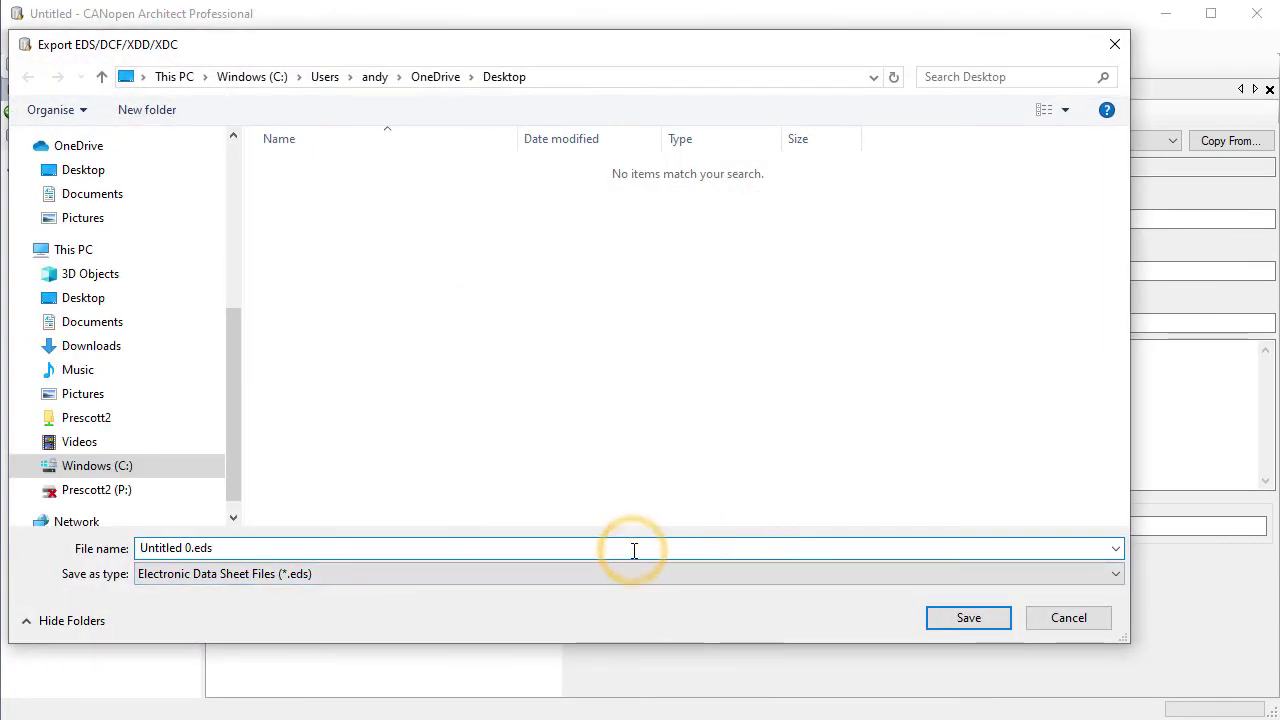
pyautogui.press('Left')
pyautogui.press('Left')
pyautogui.write('B')
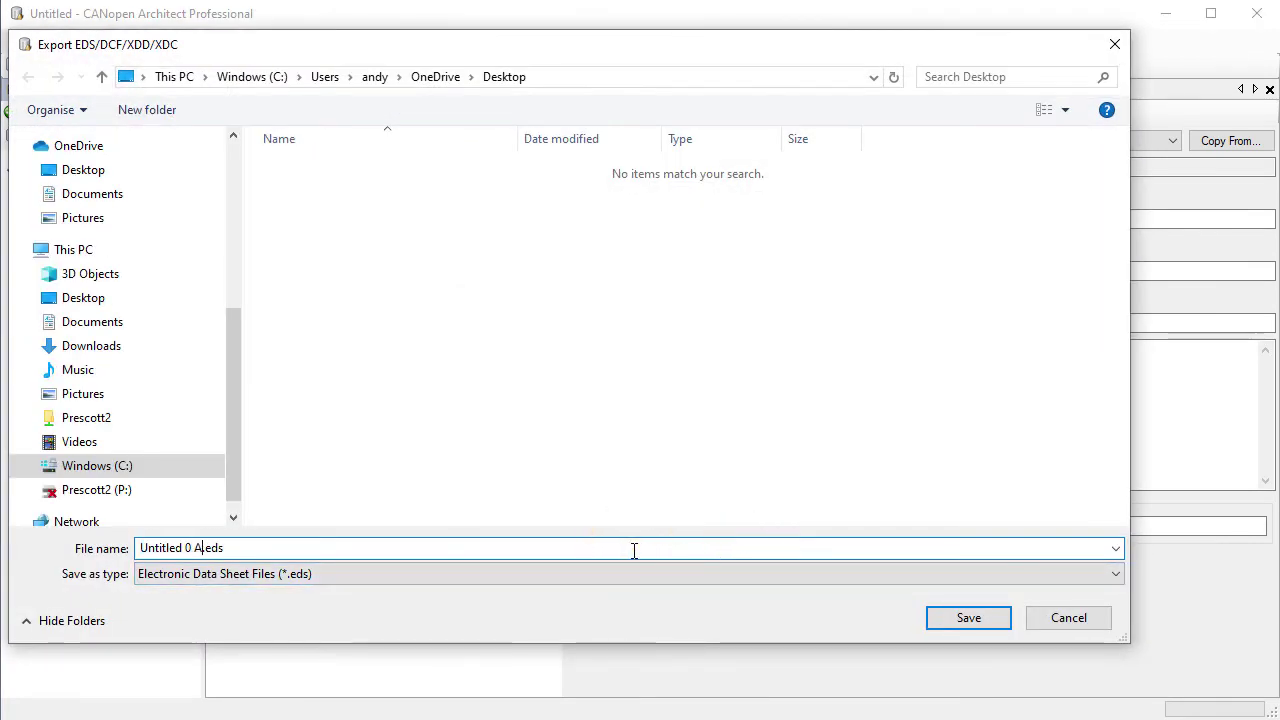
pyautogui.press('Return')
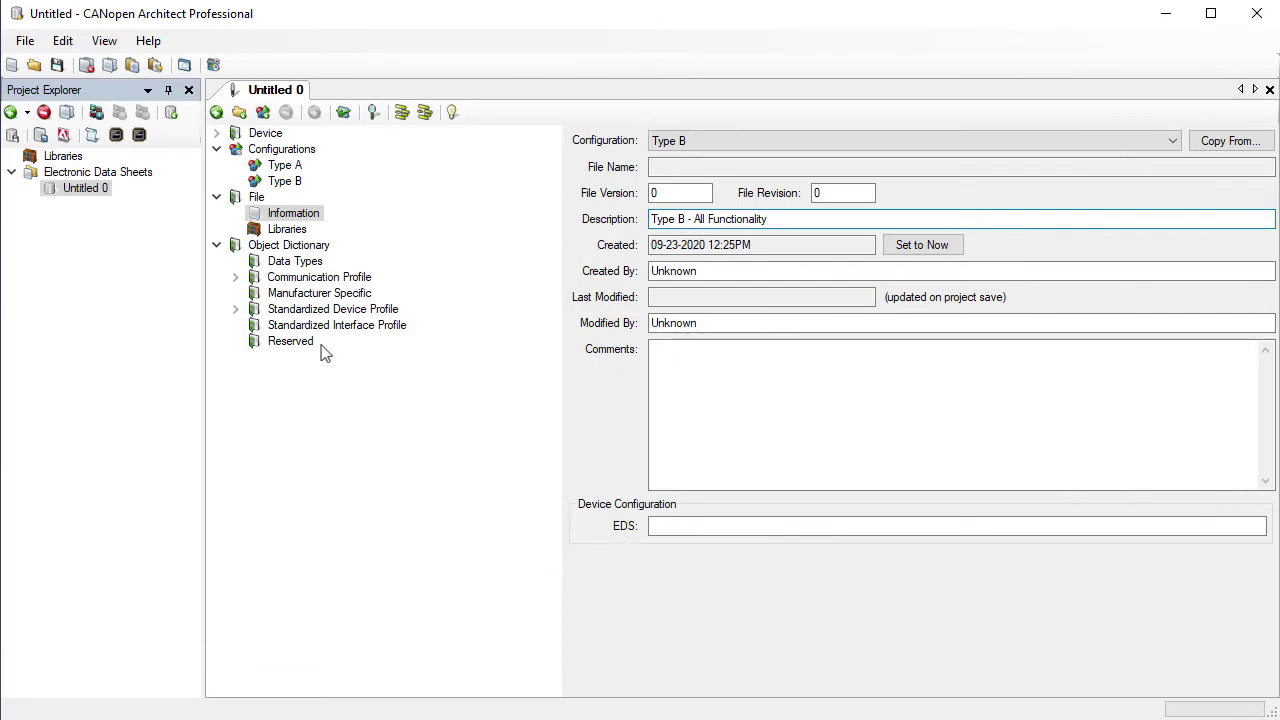
# Export only the Type B configuration as an electronic data sheet named "Untitled 0 B.eds" on the Desktop
pyautogui.click(13, 135)
pyautogui.click(537, 240)
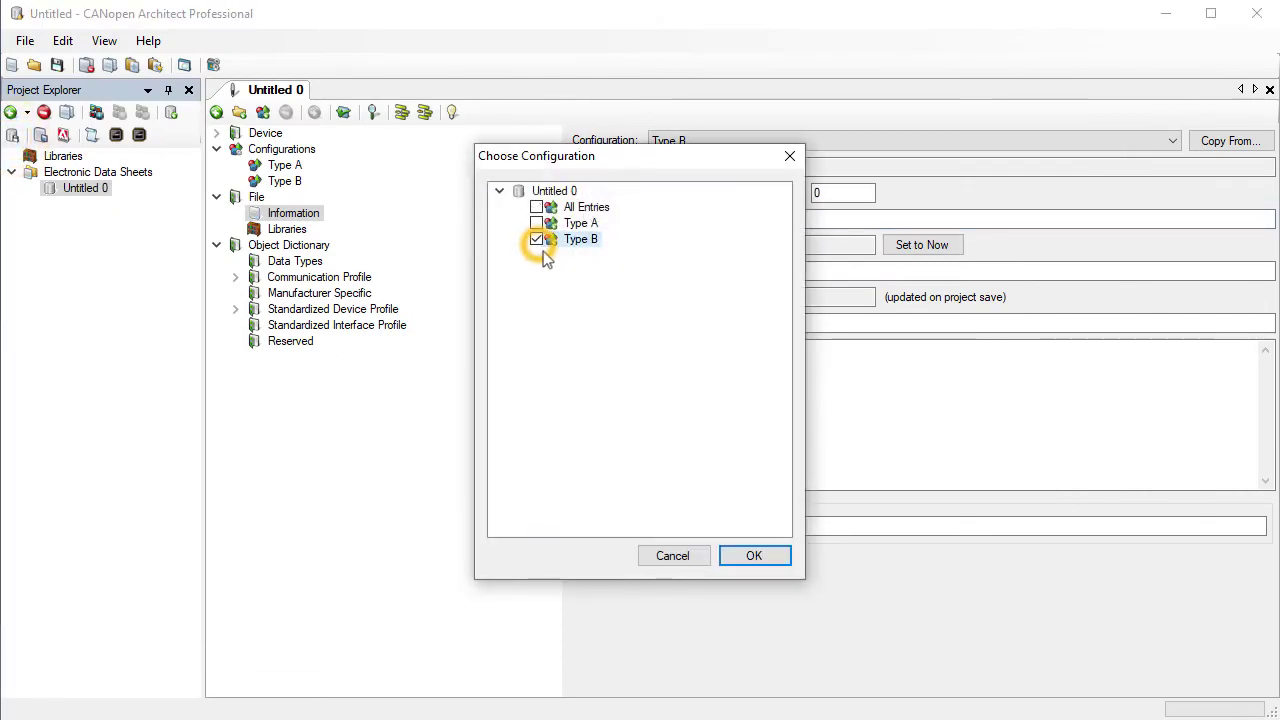
pyautogui.click(757, 556)
pyautogui.click(357, 549)
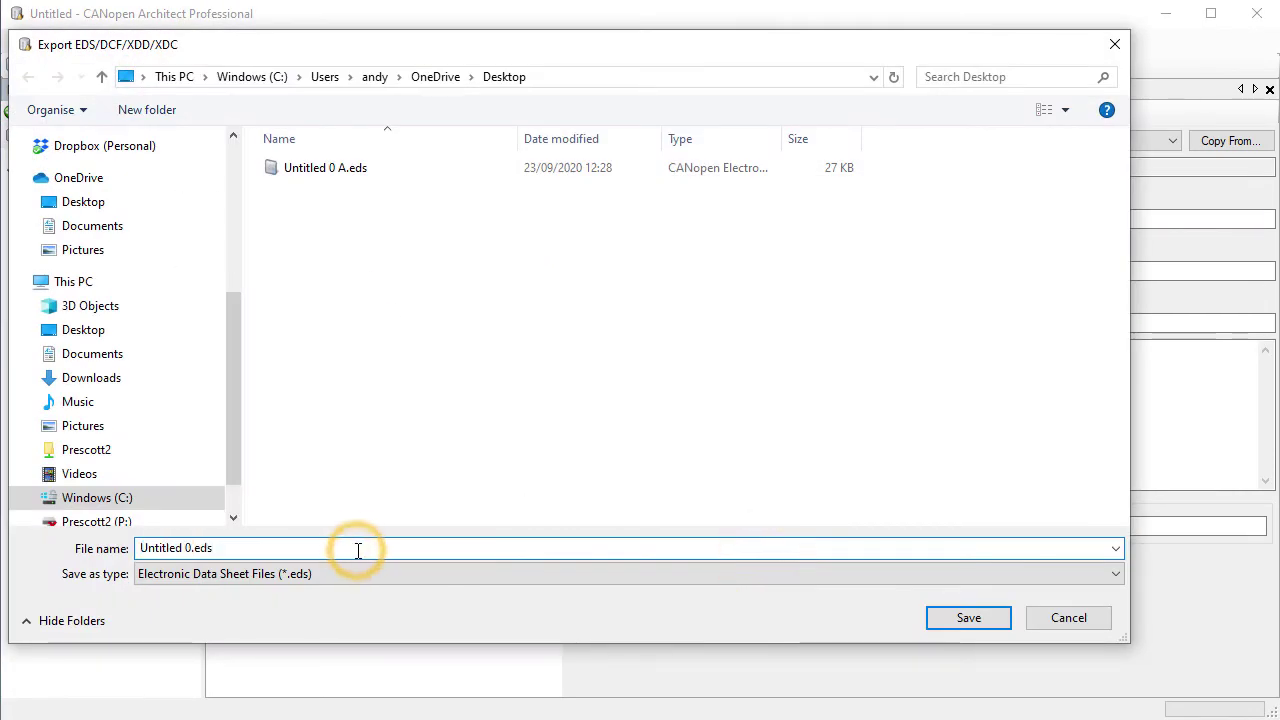
pyautogui.write('B')
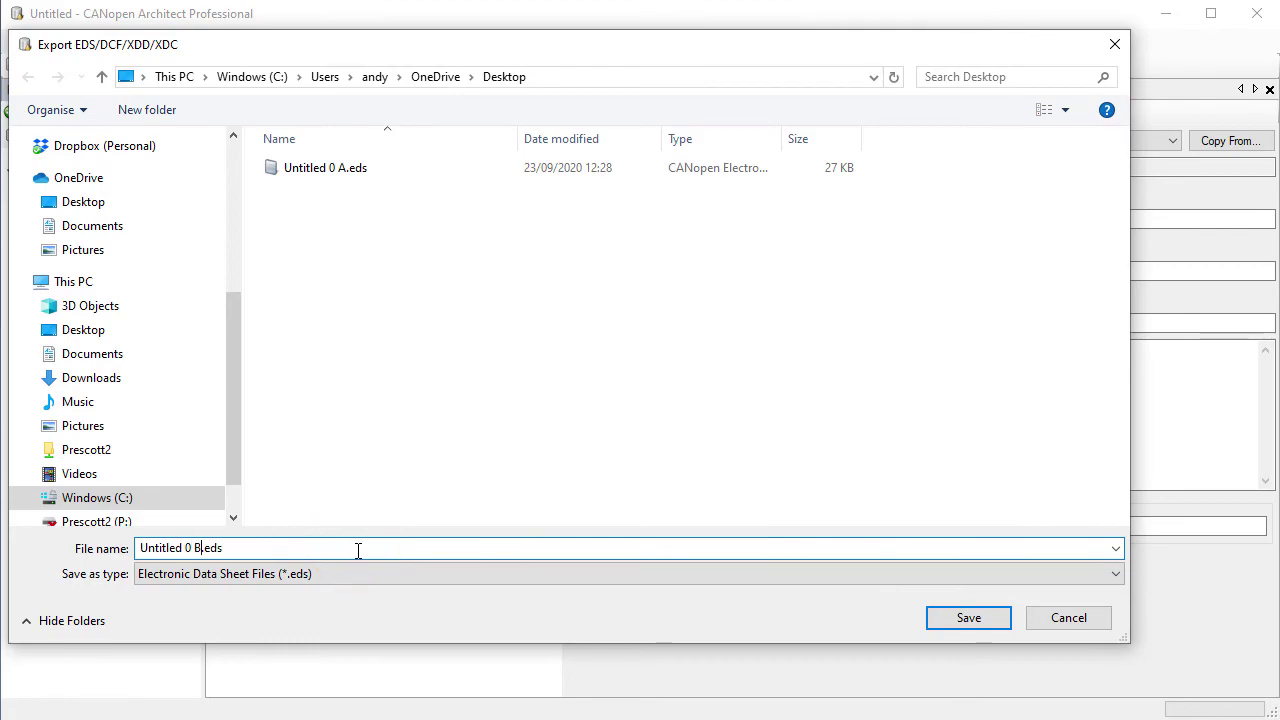
pyautogui.press('Return')
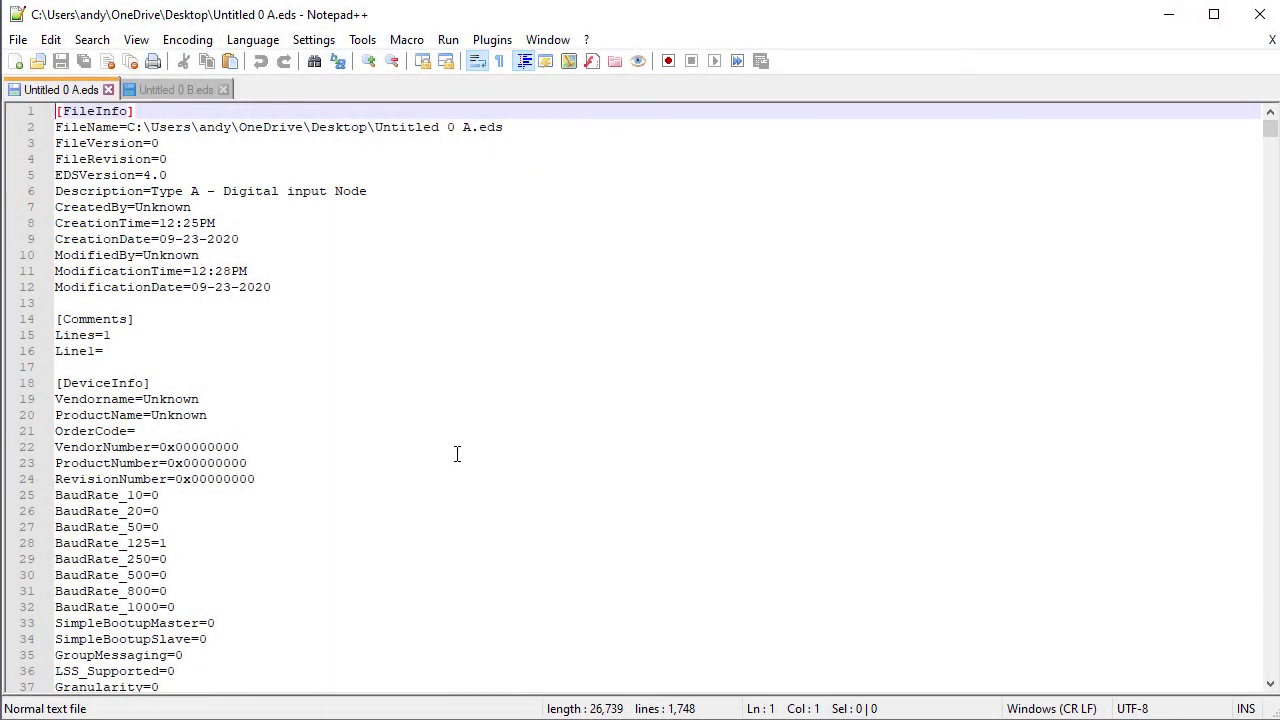
# In Notepad++, compare the optional objects lists of the exported files Untitled 0 A.eds and Untitled 0 B.eds
pyautogui.scroll(-15, 457, 454)
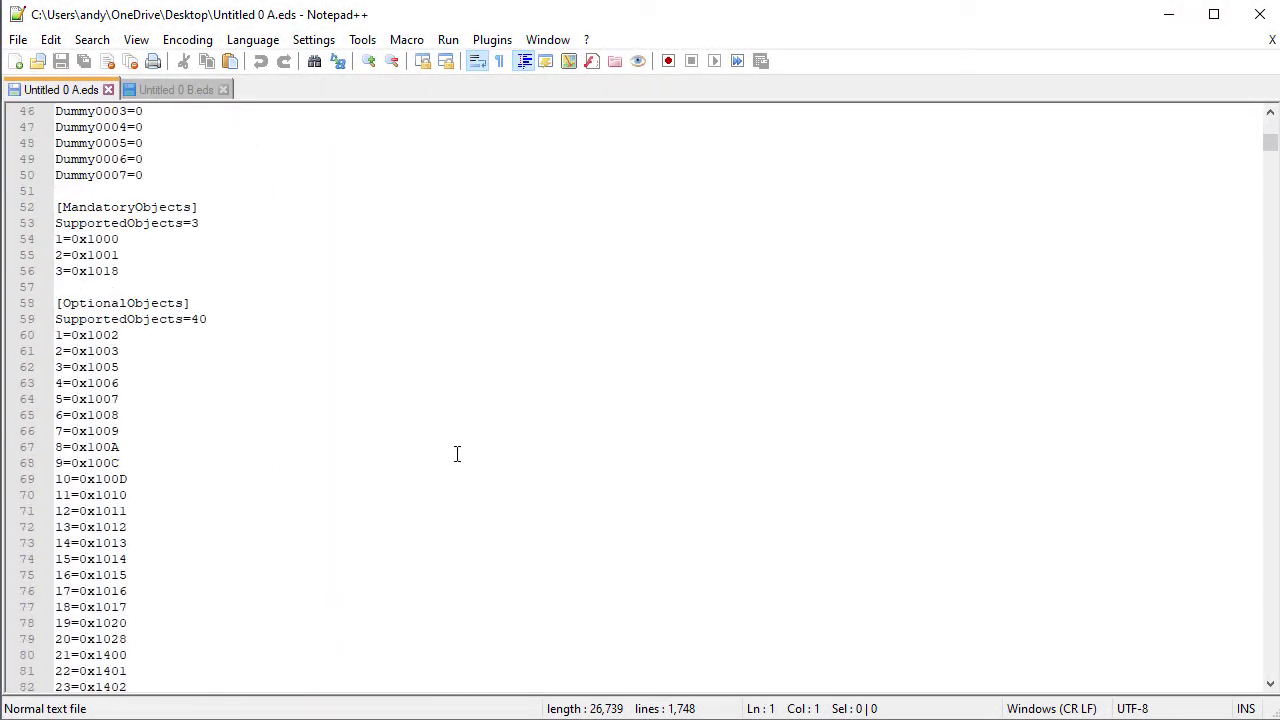
pyautogui.scroll(-8, 457, 454)
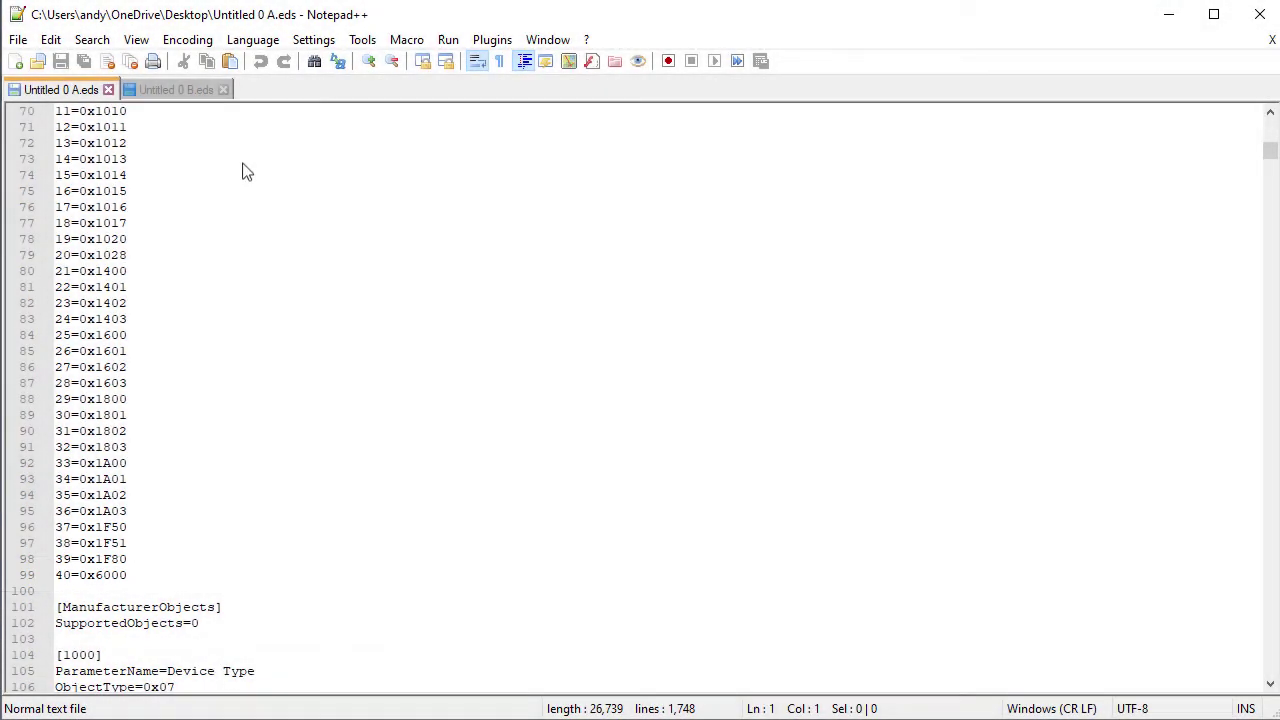
pyautogui.click(185, 89)
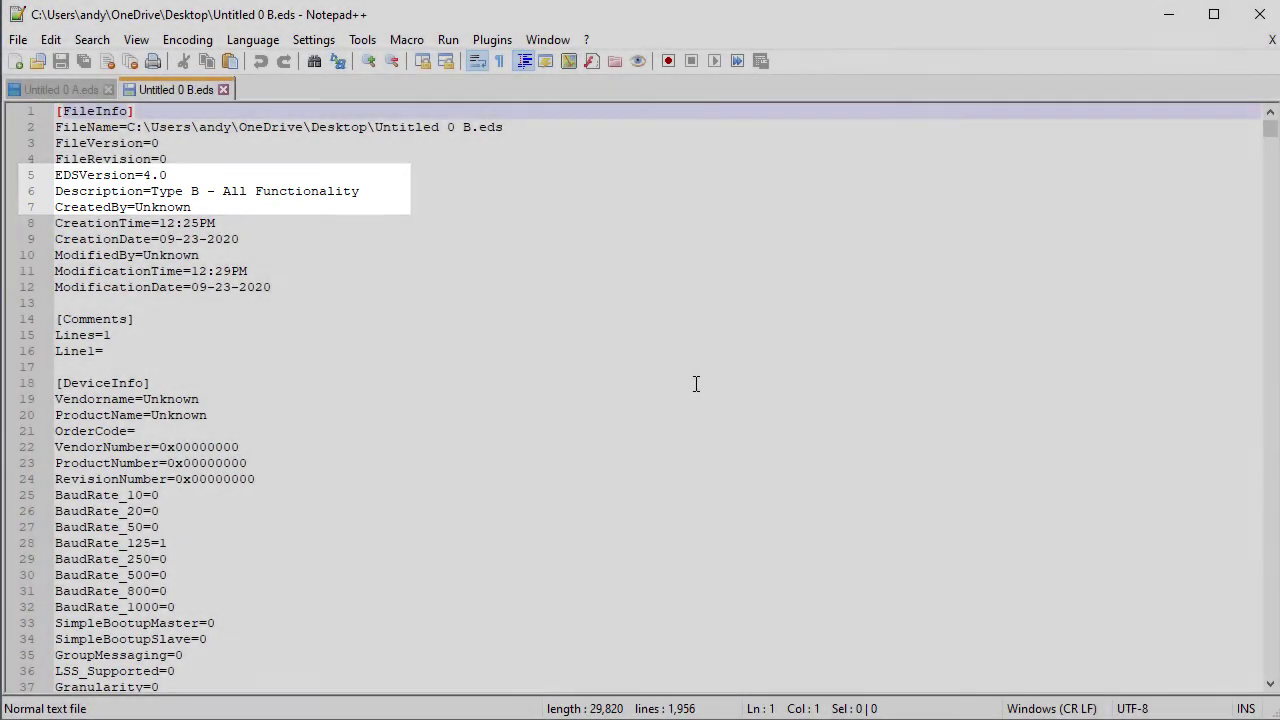
pyautogui.scroll(-10, 696, 384)
pyautogui.scroll(-1, 696, 384)
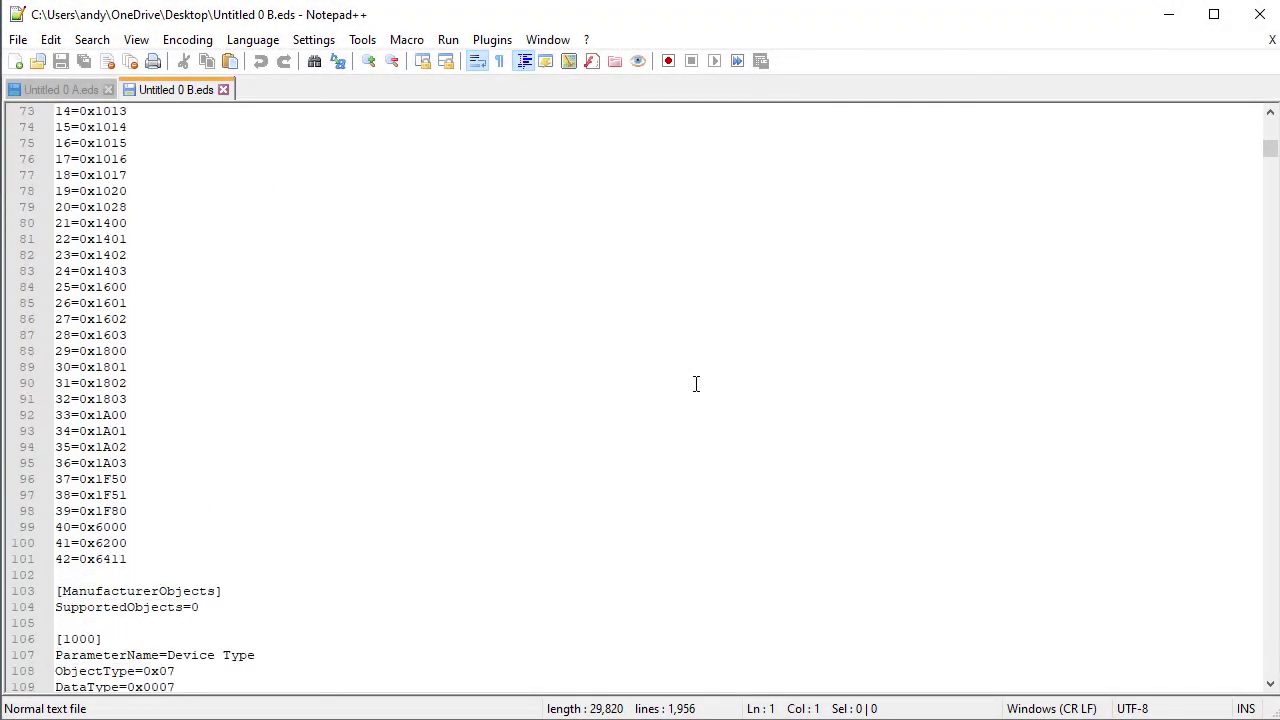